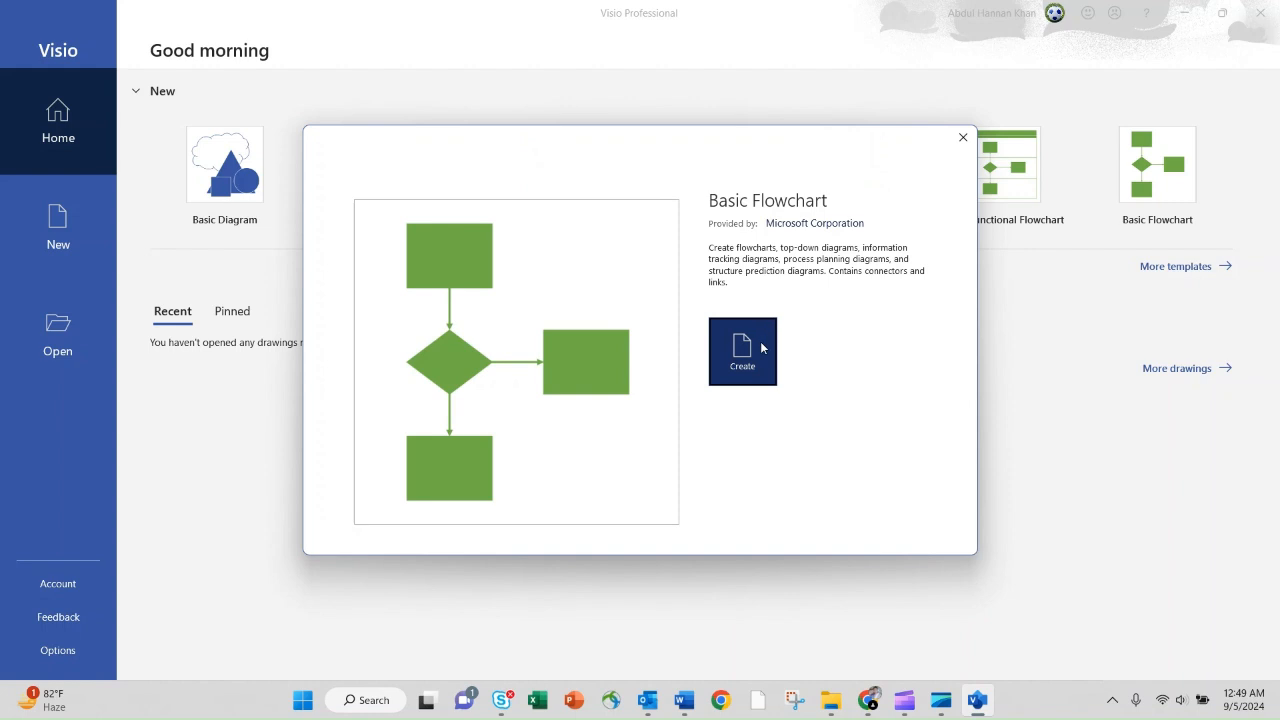
Step: Create a new drawing from the Basic Flowchart template and open the Basic Flowchart Shapes stencil
{"action": "left_click", "coordinate": [759, 353]}
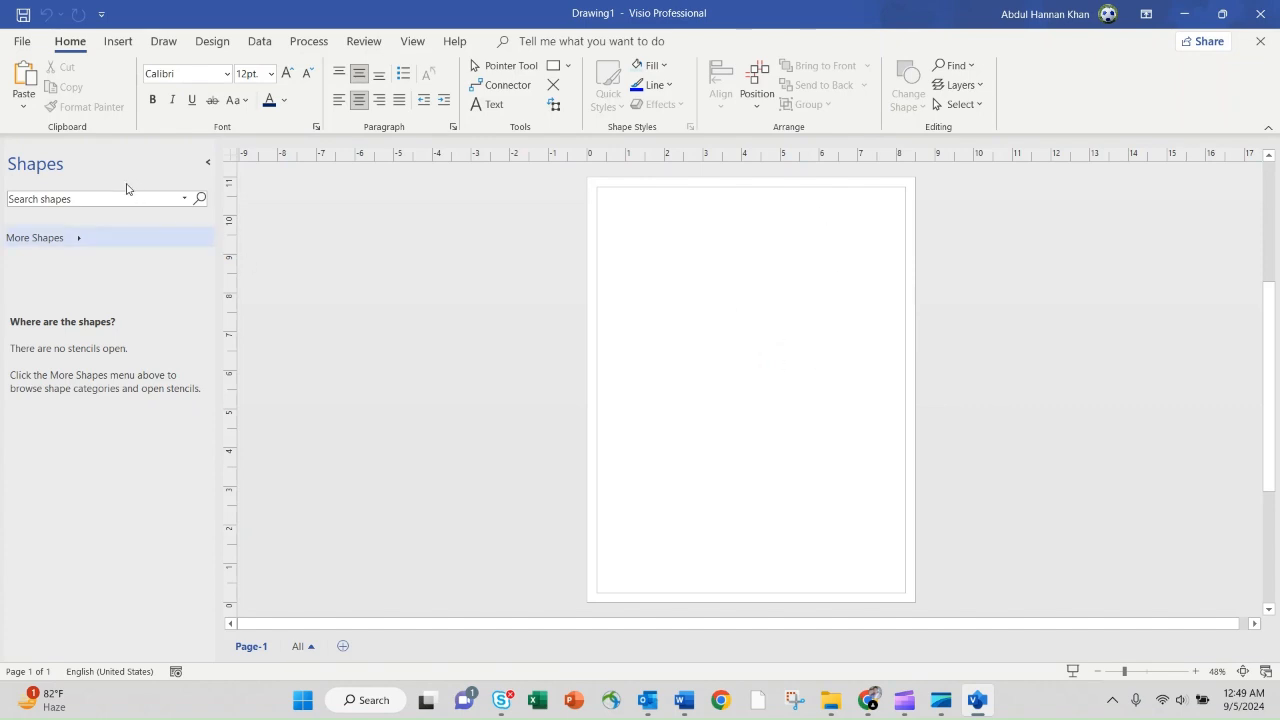
{"action": "left_click", "coordinate": [80, 243]}
{"action": "mouse_move", "coordinate": [278, 315]}
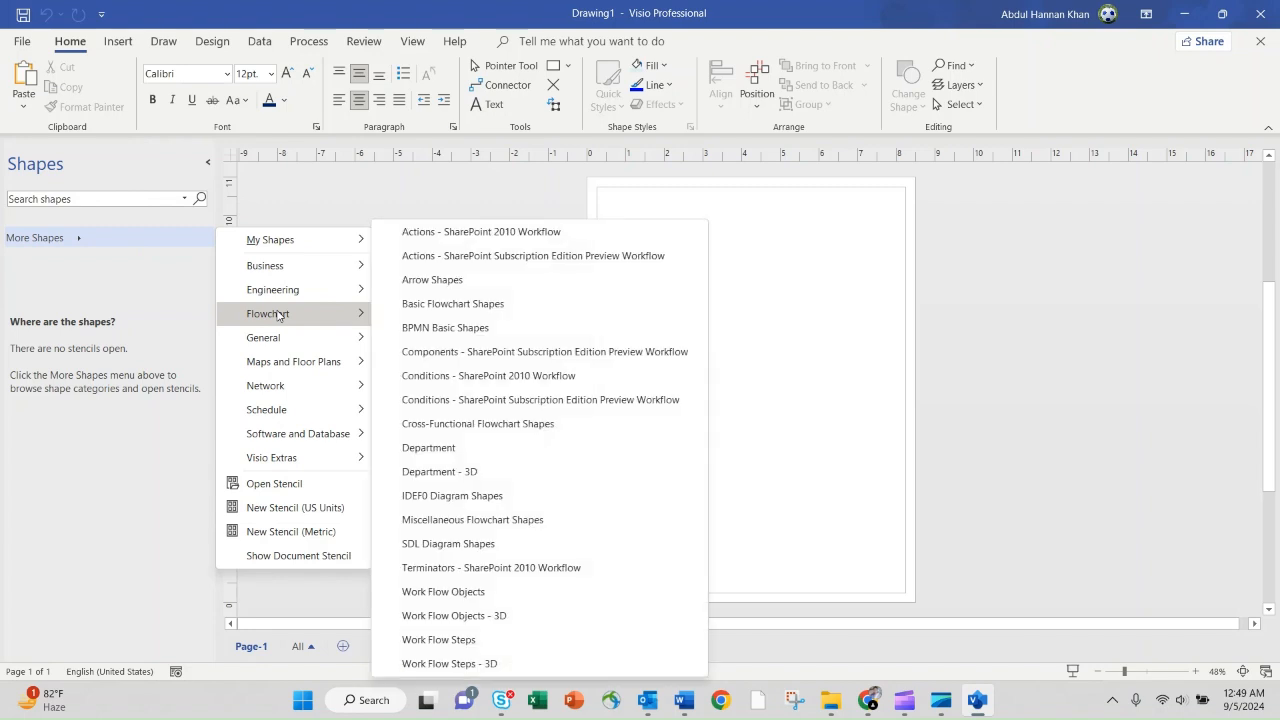
{"action": "left_click", "coordinate": [423, 305]}
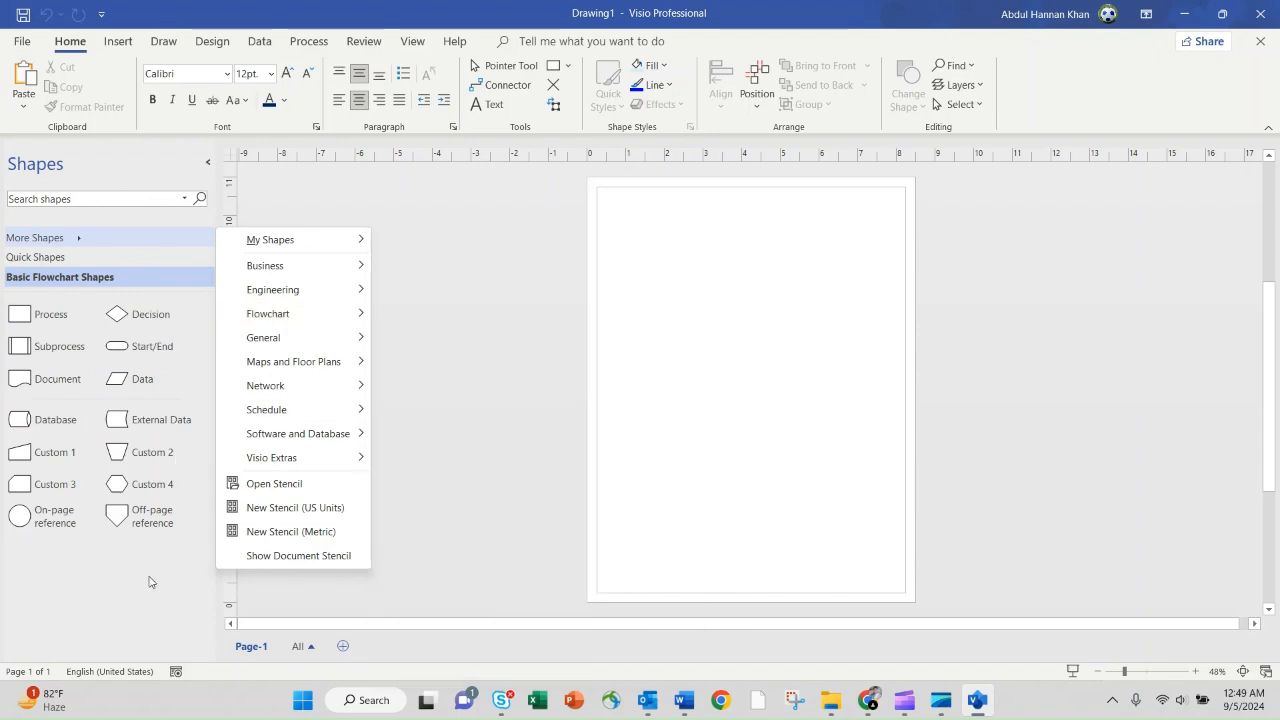
{"action": "left_click", "coordinate": [150, 582]}
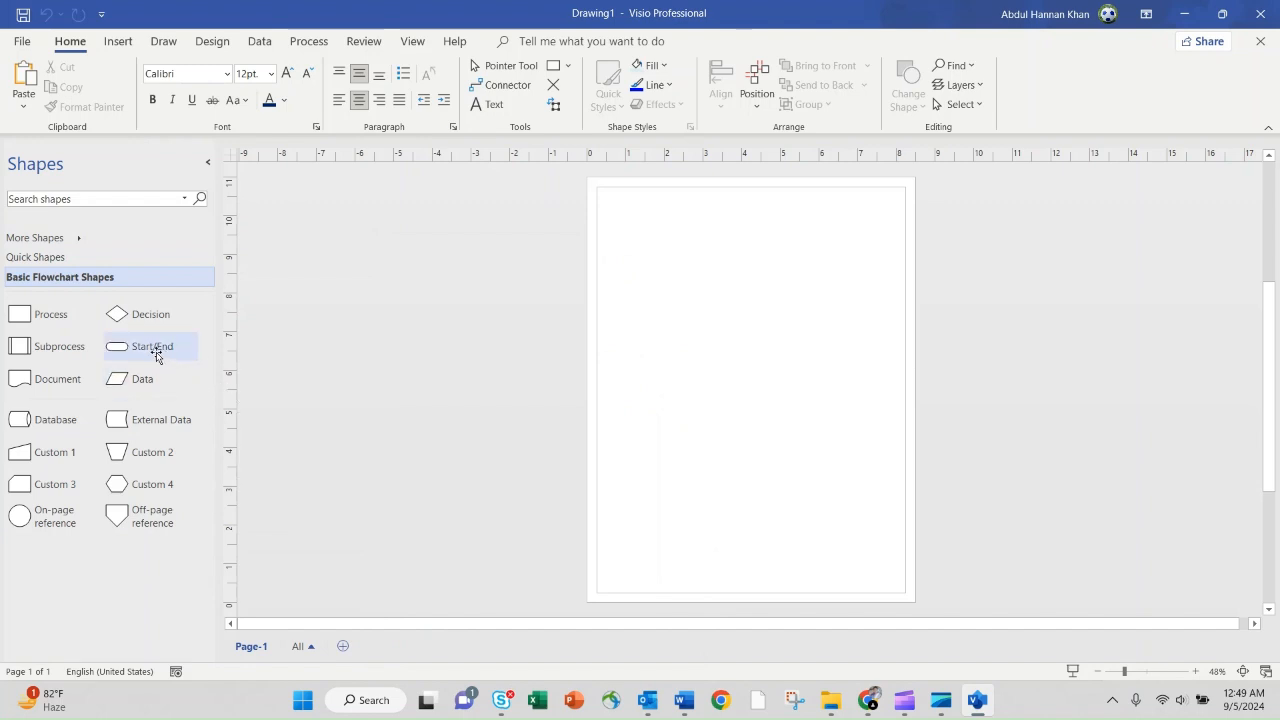
Step: Place a Start/End shape near the top centre of the page and label it "Order Received"
{"action": "left_click_drag", "start_coordinate": [156, 356], "coordinate": [750, 241]}
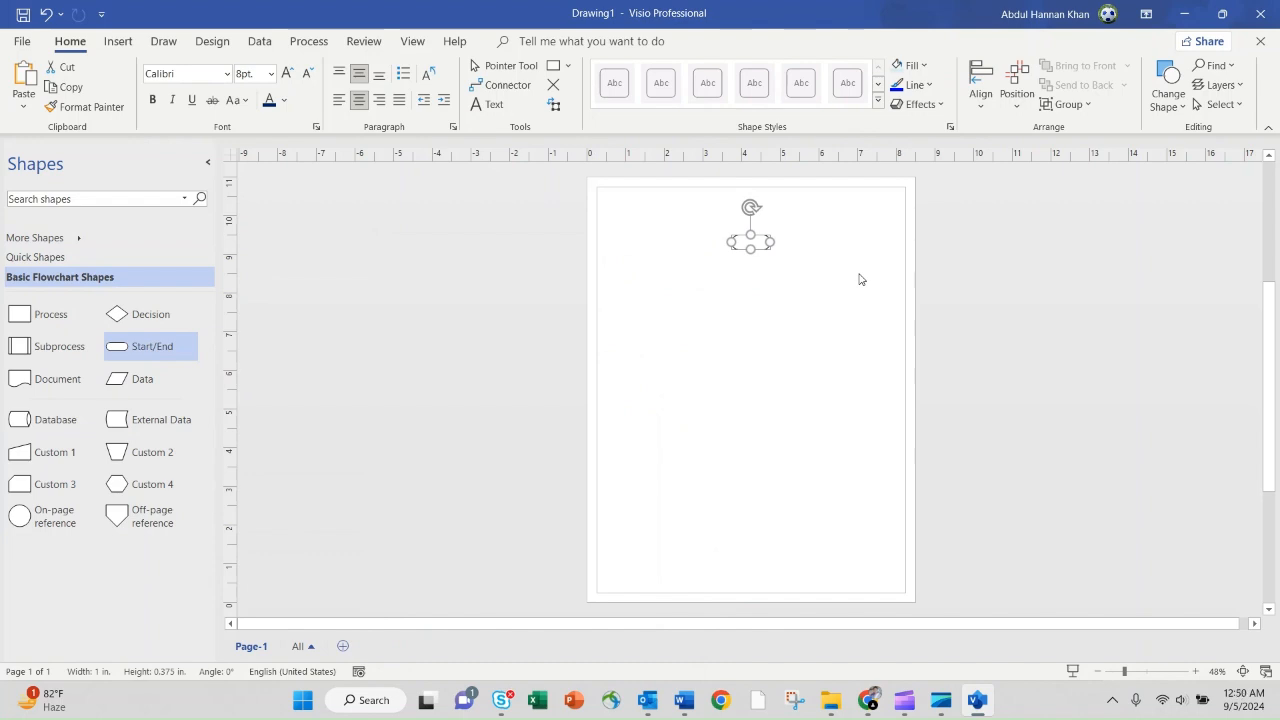
{"action": "type", "text": "Ord"}
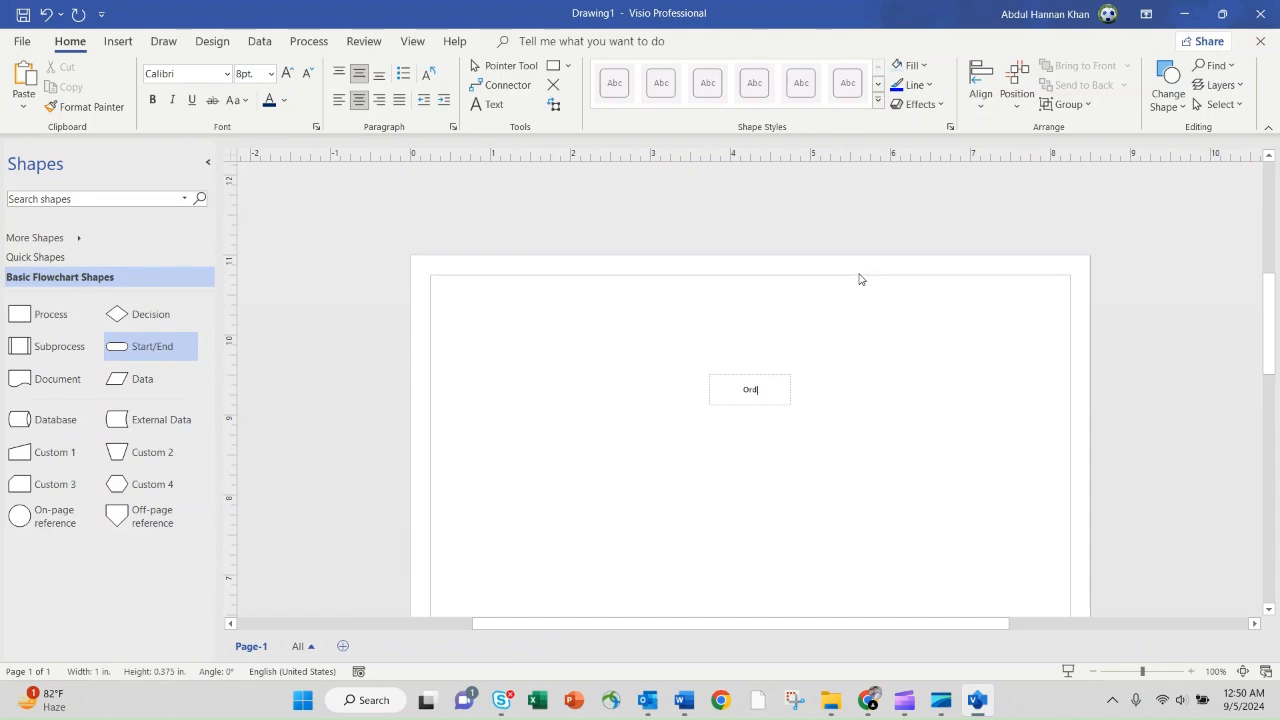
{"action": "type", "text": "er Received"}
{"action": "left_click", "coordinate": [840, 410]}
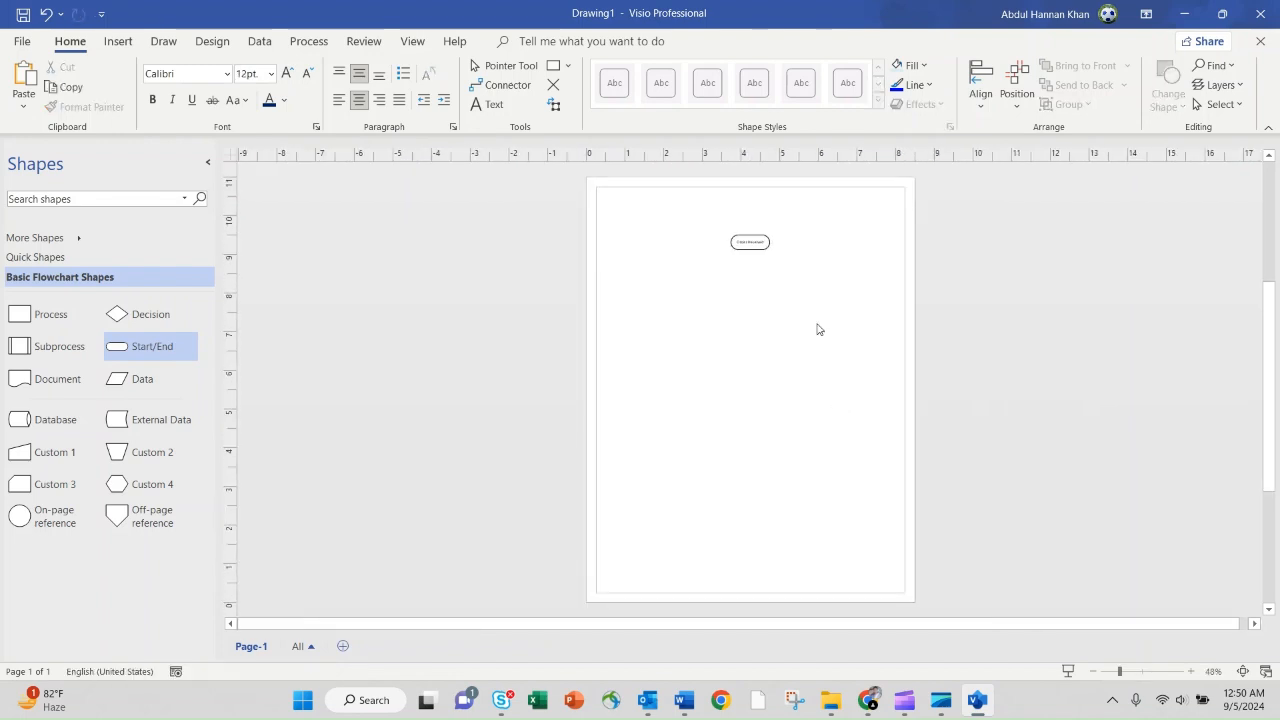
Step: Add a connected Process shape below Order Received and label it "Verify Order"
{"action": "left_click", "coordinate": [1191, 671]}
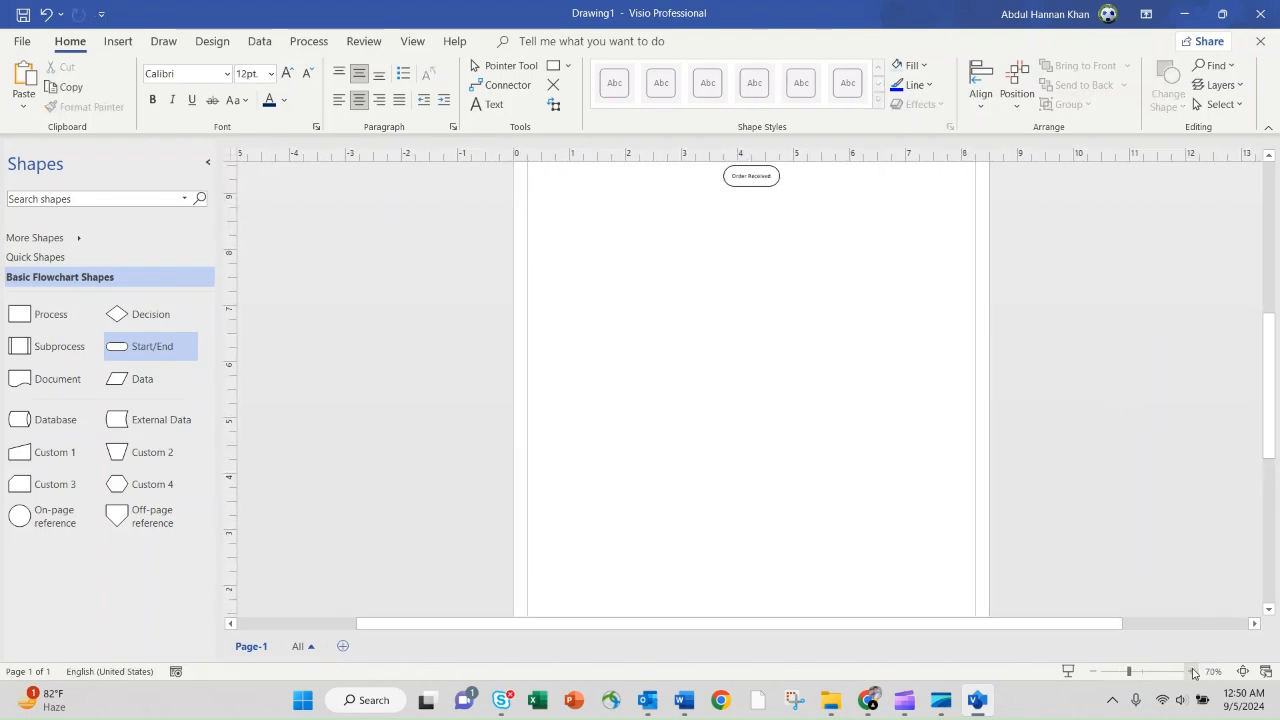
{"action": "left_click", "coordinate": [1192, 672]}
{"action": "left_click_drag", "start_coordinate": [1270, 392], "coordinate": [1271, 346]}
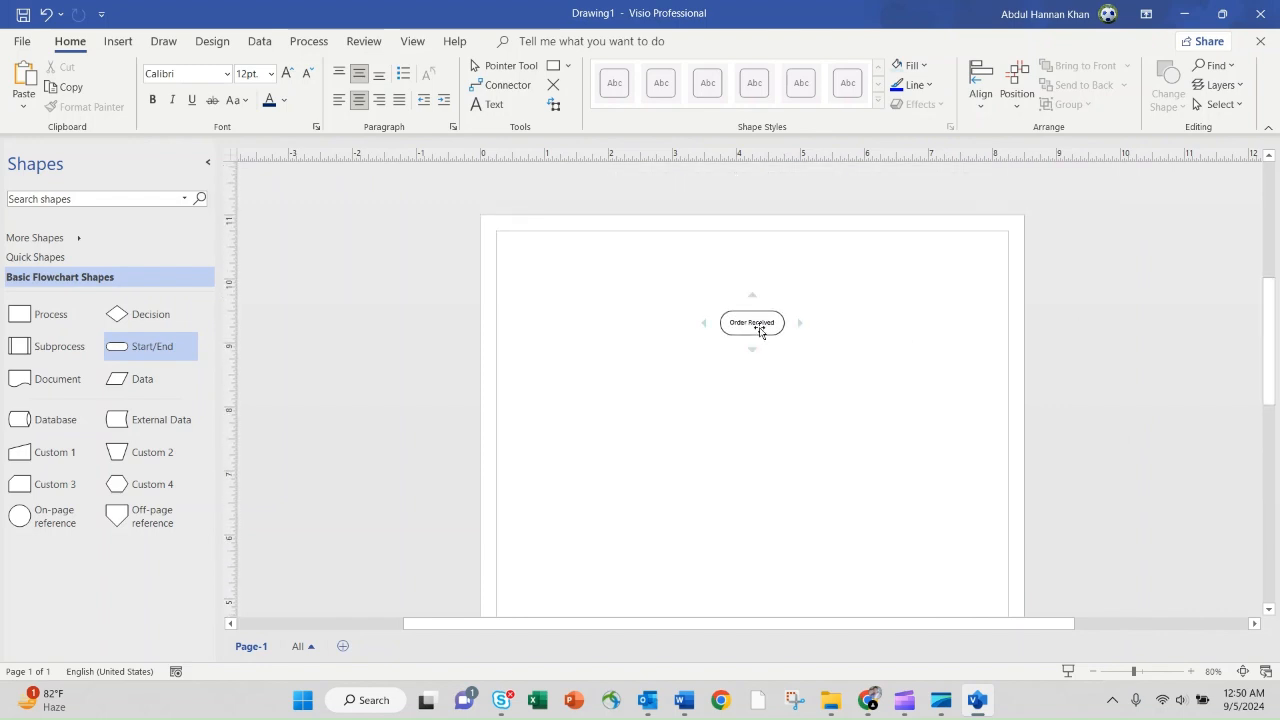
{"action": "mouse_move", "coordinate": [741, 304]}
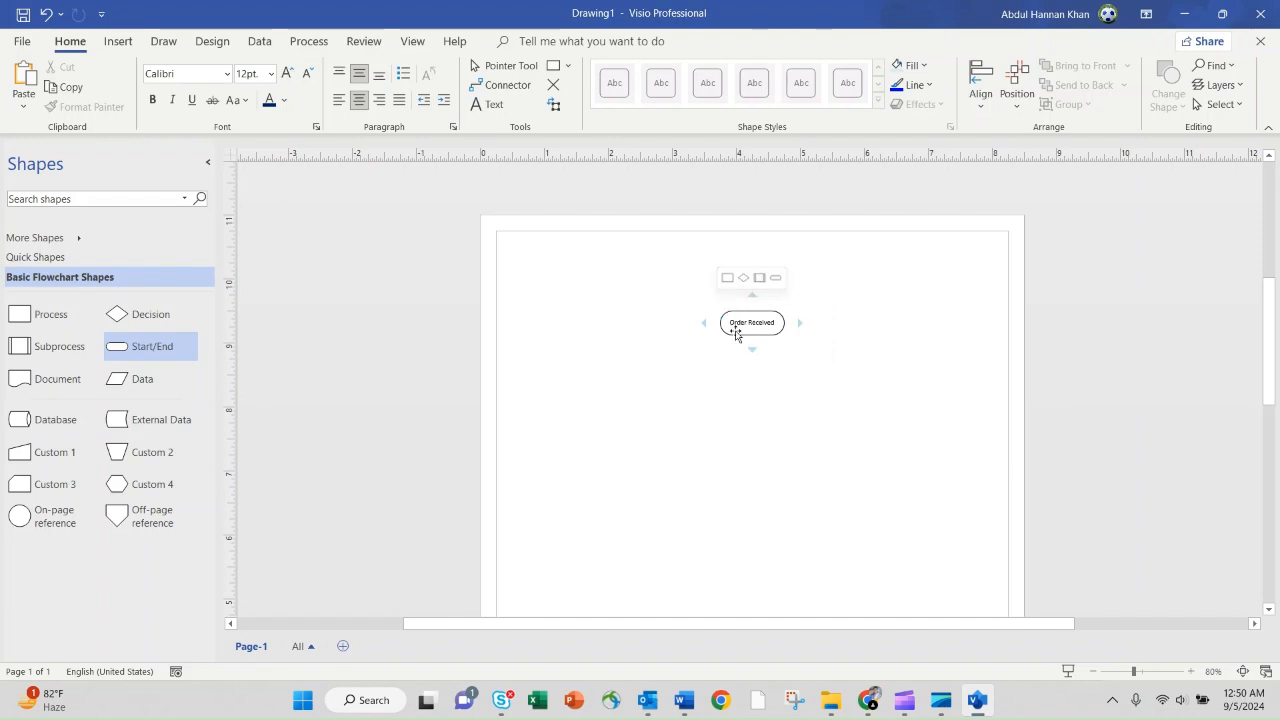
{"action": "mouse_move", "coordinate": [752, 349]}
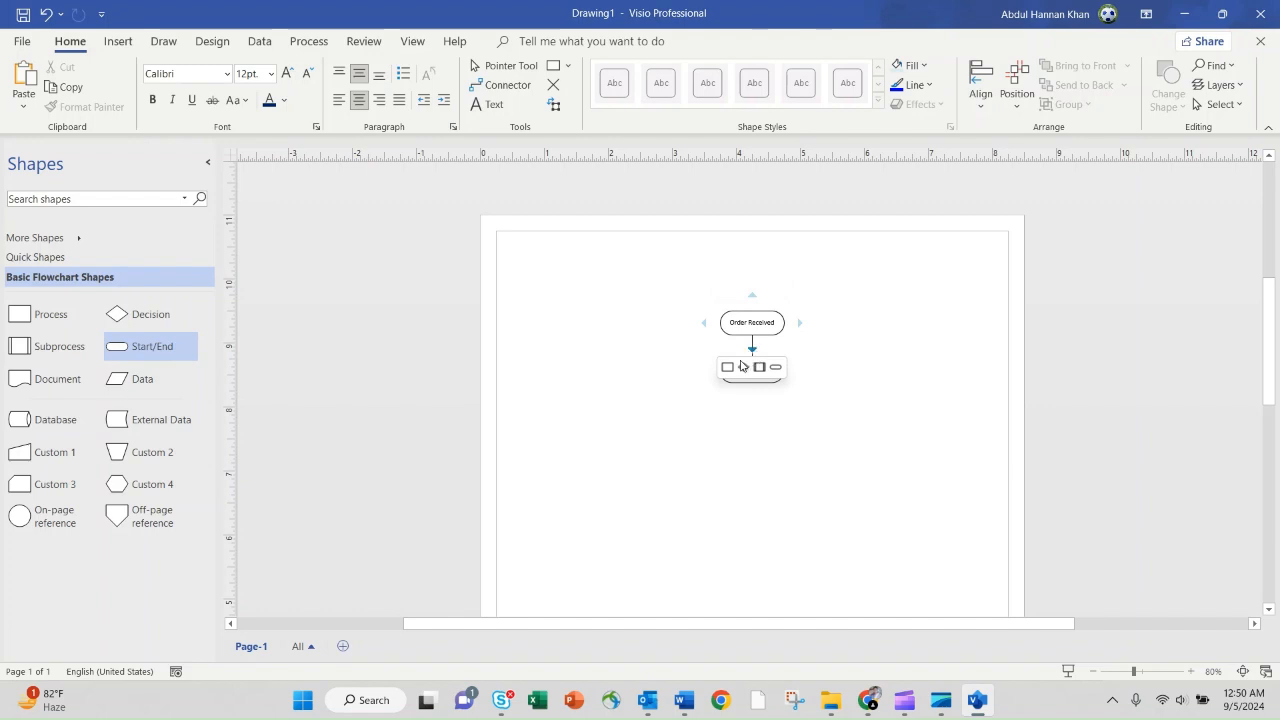
{"action": "left_click", "coordinate": [727, 368]}
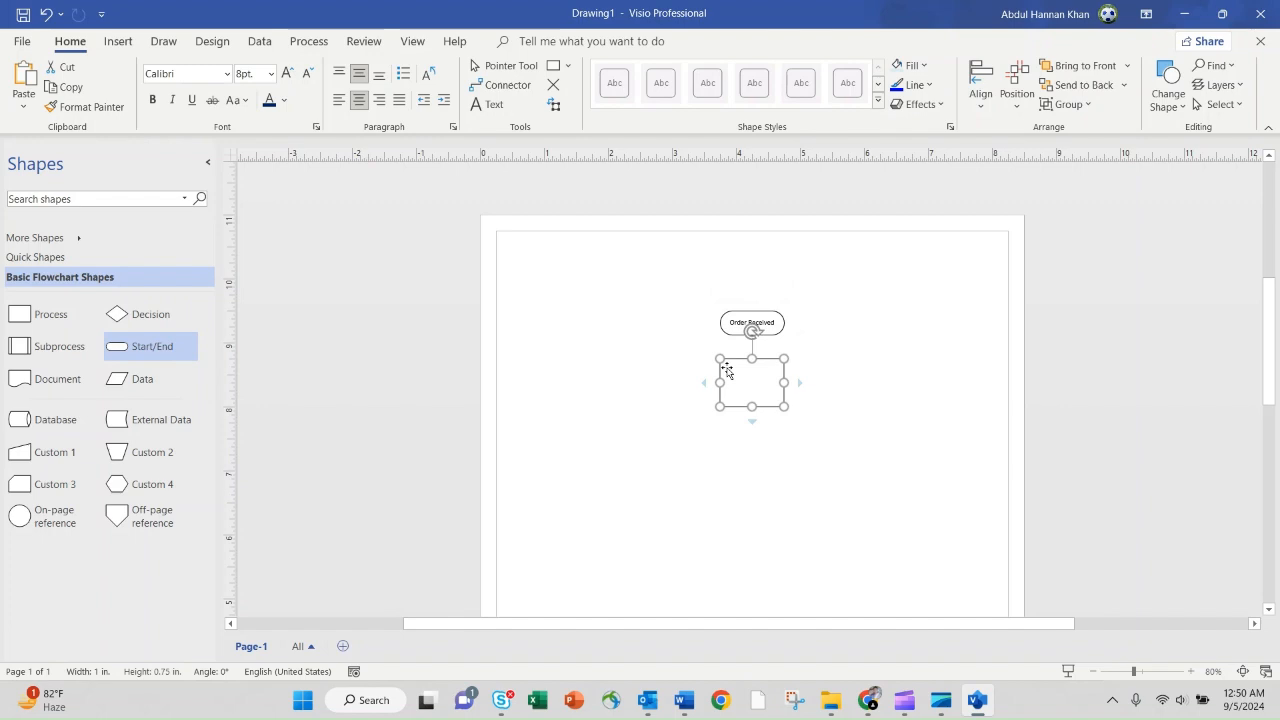
{"action": "double_click", "coordinate": [727, 371]}
{"action": "type", "text": "Verify"}
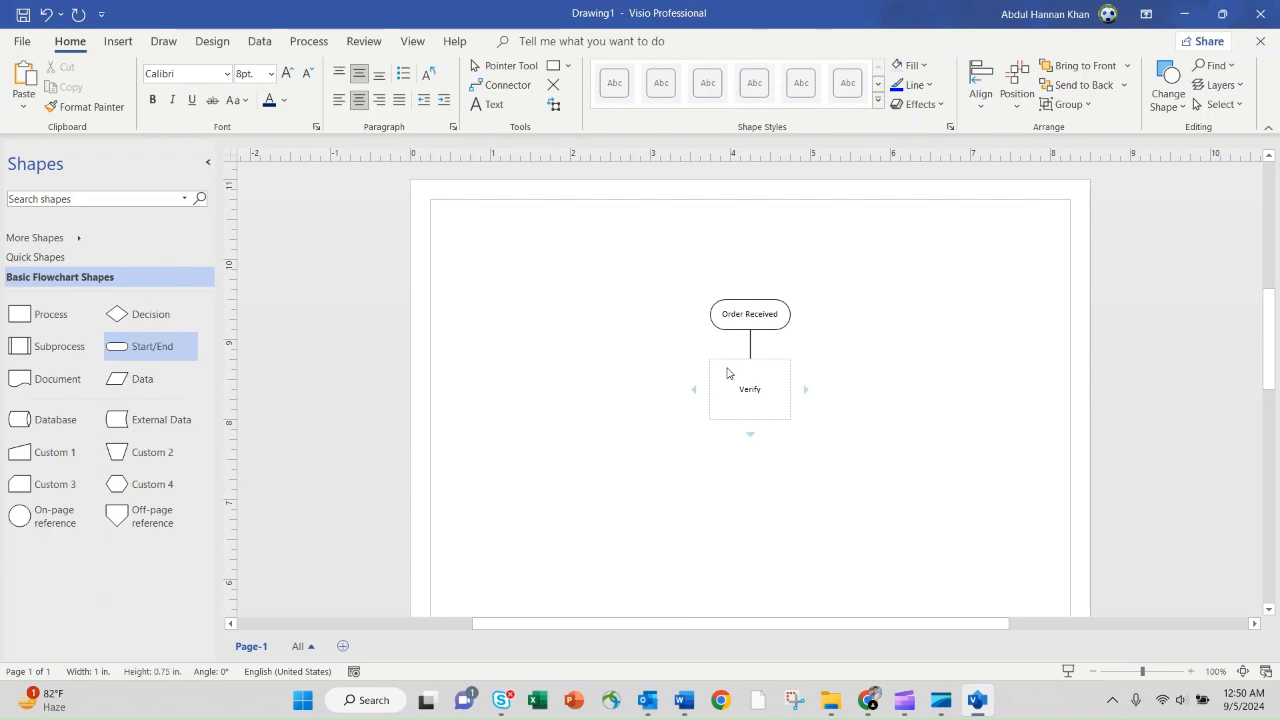
{"action": "type", "text": " Order"}
Step: Add a connected Process shape below Verify Order and label it "Inventory Check"
{"action": "mouse_move", "coordinate": [751, 433]}
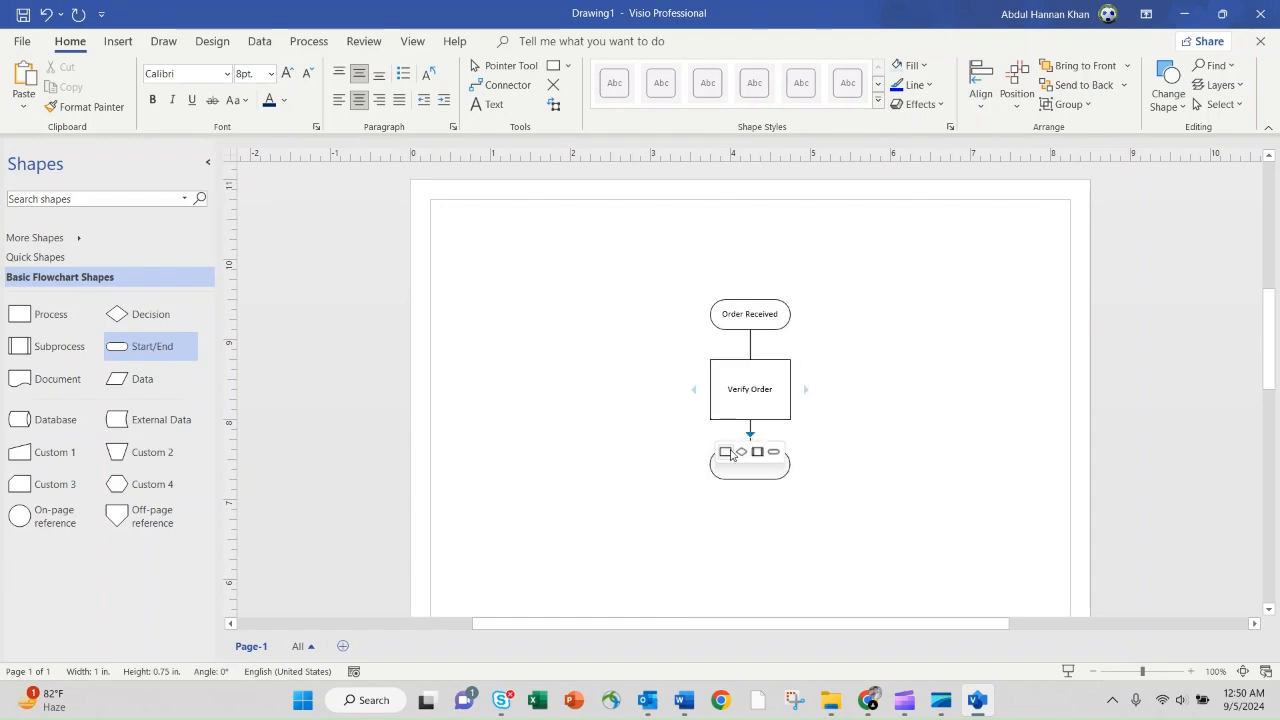
{"action": "left_click", "coordinate": [727, 453]}
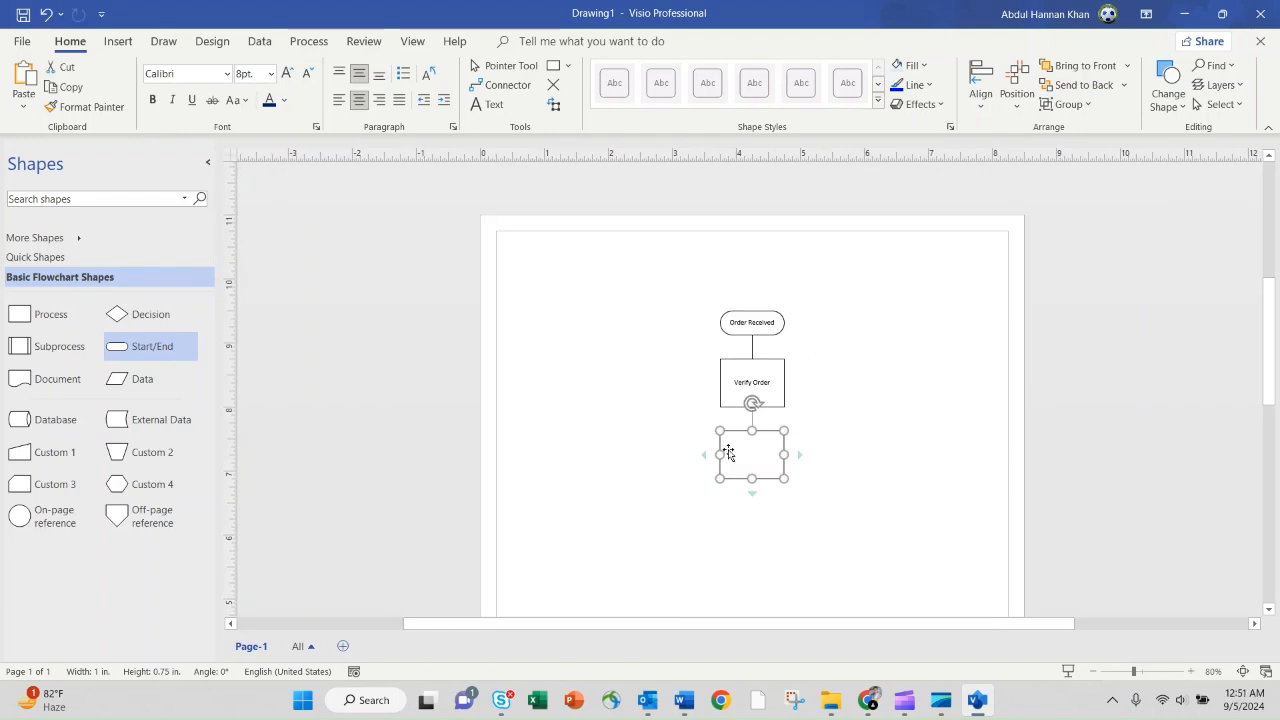
{"action": "type", "text": "In"}
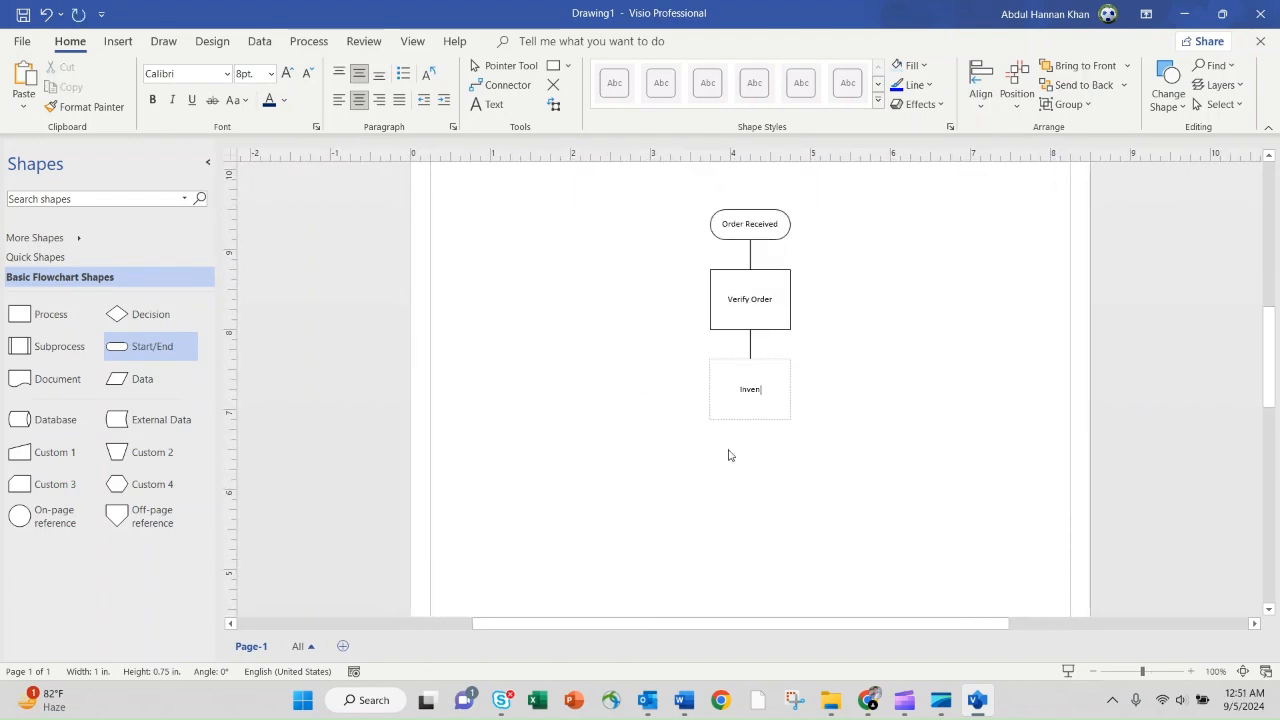
{"action": "type", "text": "ventory Check"}
Step: Add a connected Process shape below Inventory Check and label it "Payment Process"
{"action": "mouse_move", "coordinate": [752, 435]}
{"action": "left_click", "coordinate": [727, 451]}
{"action": "scroll", "coordinate": [727, 451], "scroll_direction": "down", "scroll_amount": 2}
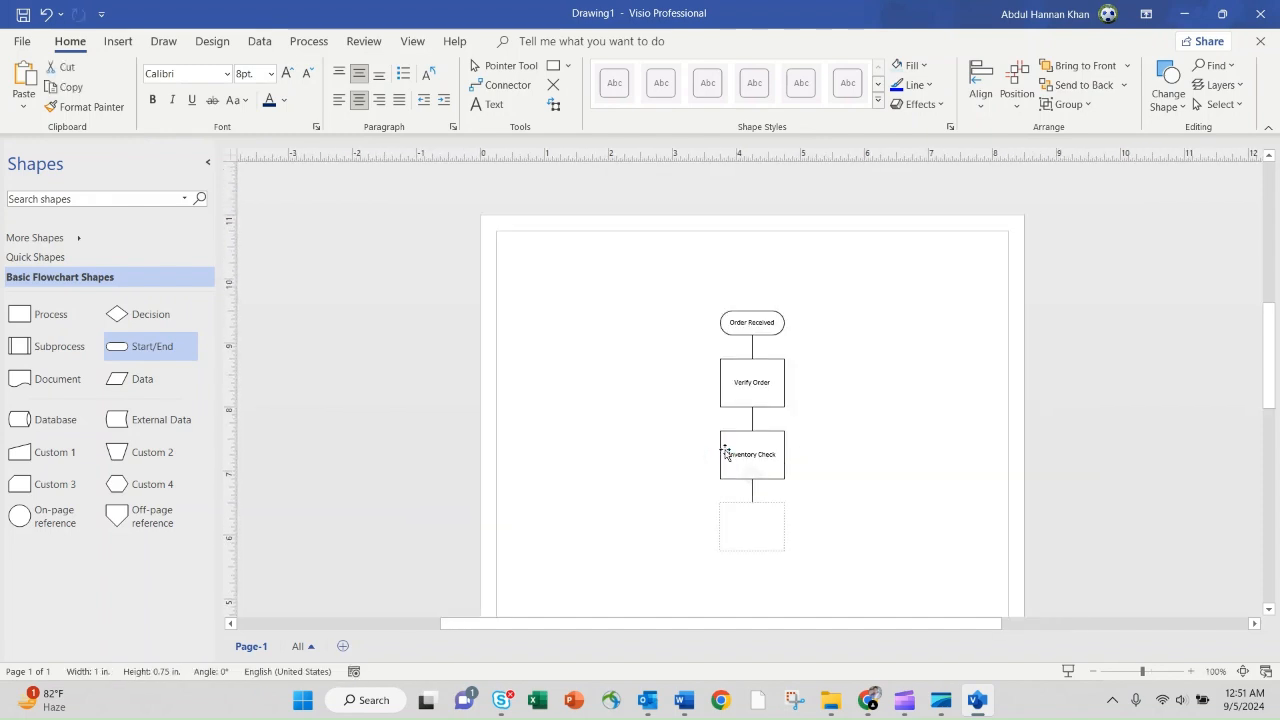
{"action": "scroll", "coordinate": [727, 453], "scroll_direction": "up", "scroll_amount": 2}
{"action": "type", "text": "Payment Process"}
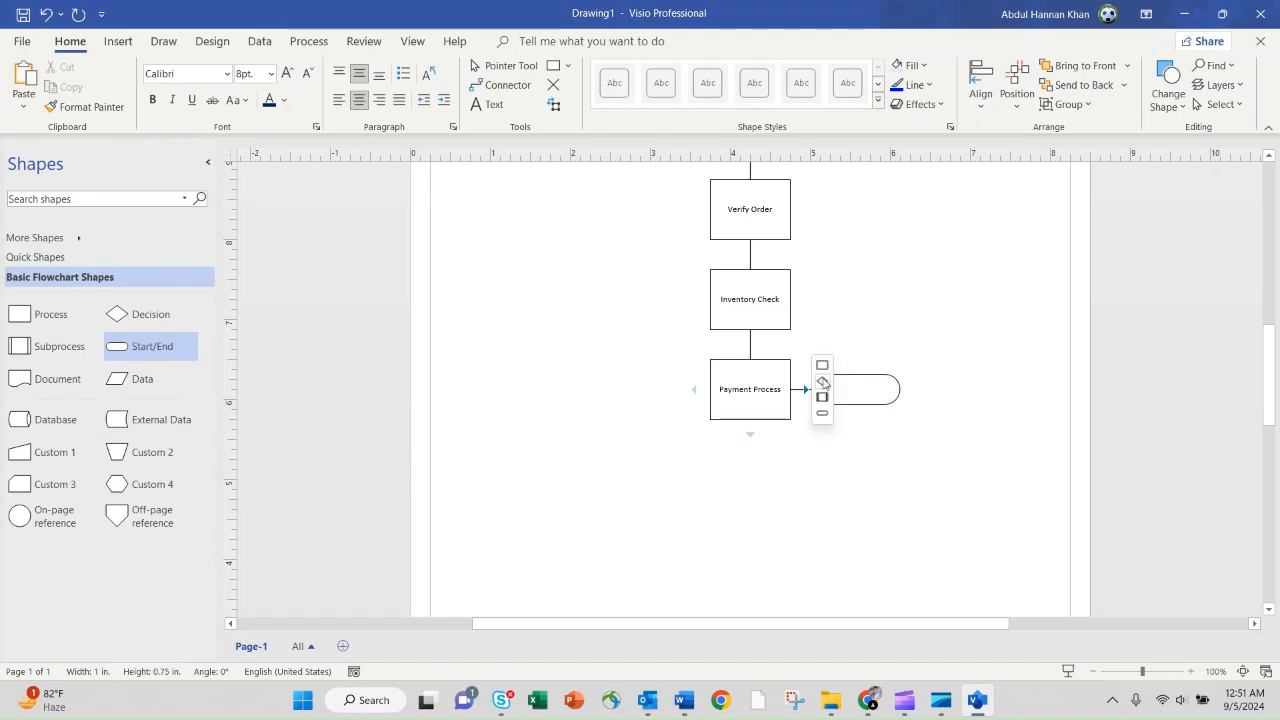
Step: Add a connected Decision shape to the right of Payment Process and label it "Payment Verified"
{"action": "left_click", "coordinate": [823, 382]}
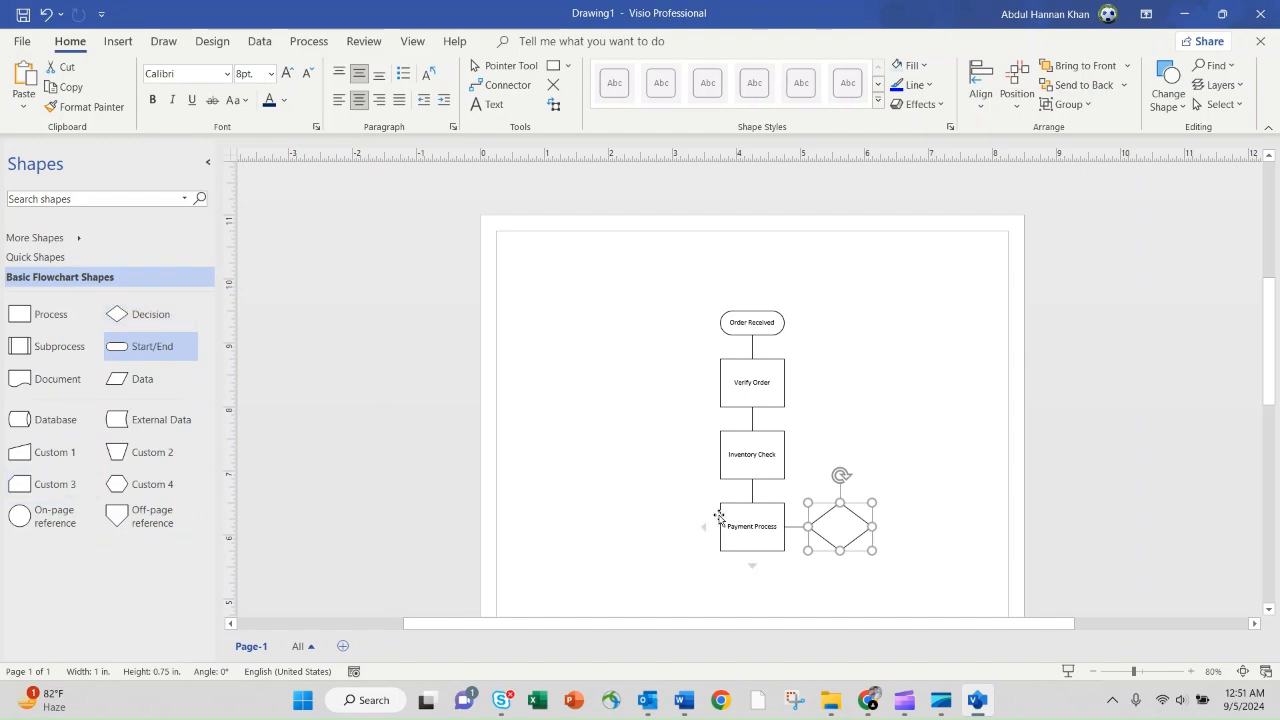
{"action": "mouse_move", "coordinate": [842, 566]}
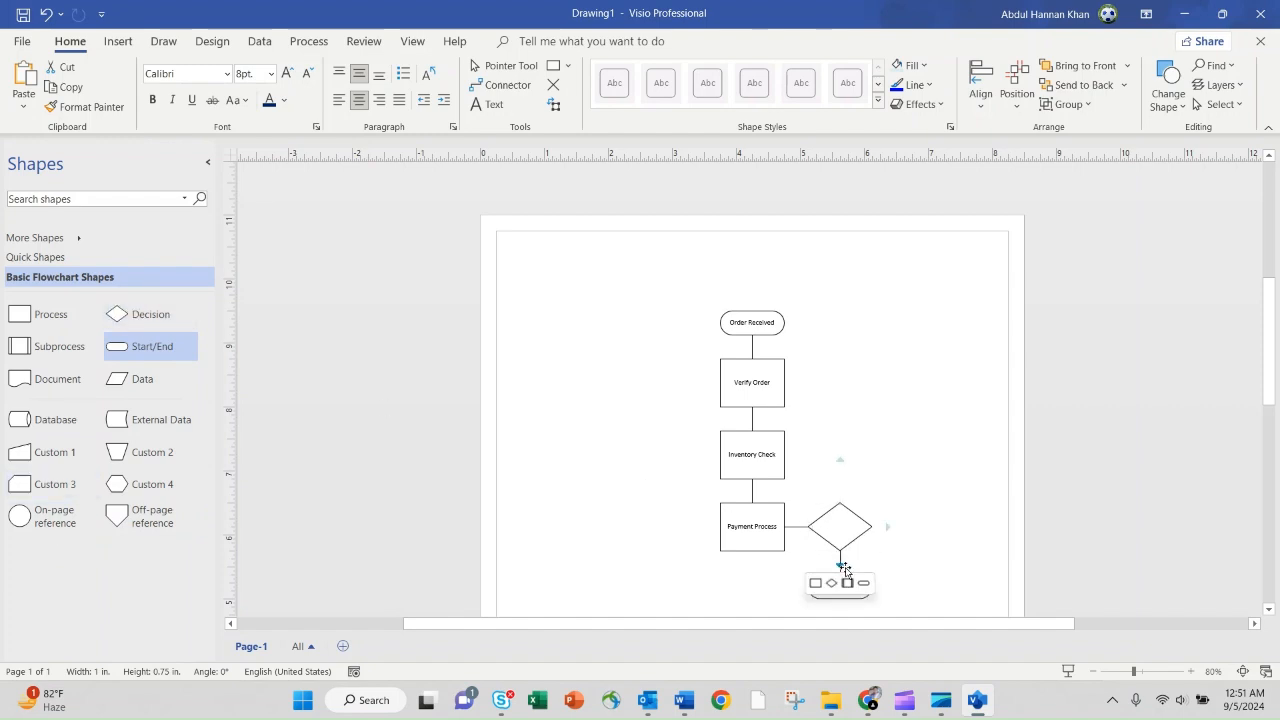
{"action": "mouse_move", "coordinate": [840, 466]}
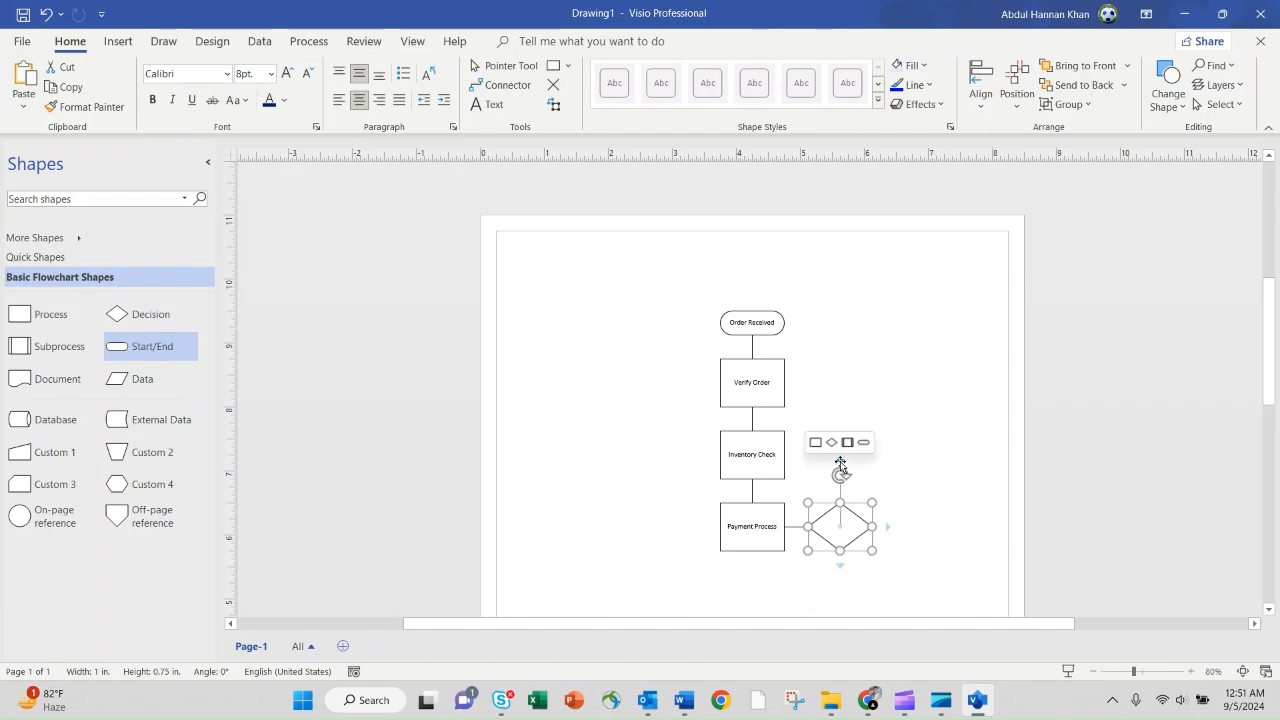
{"action": "mouse_move", "coordinate": [804, 325]}
{"action": "key", "text": "Delete"}
{"action": "scroll", "coordinate": [860, 551], "scroll_direction": "up", "scroll_amount": 1}
{"action": "type", "text": "Payment Ver"}
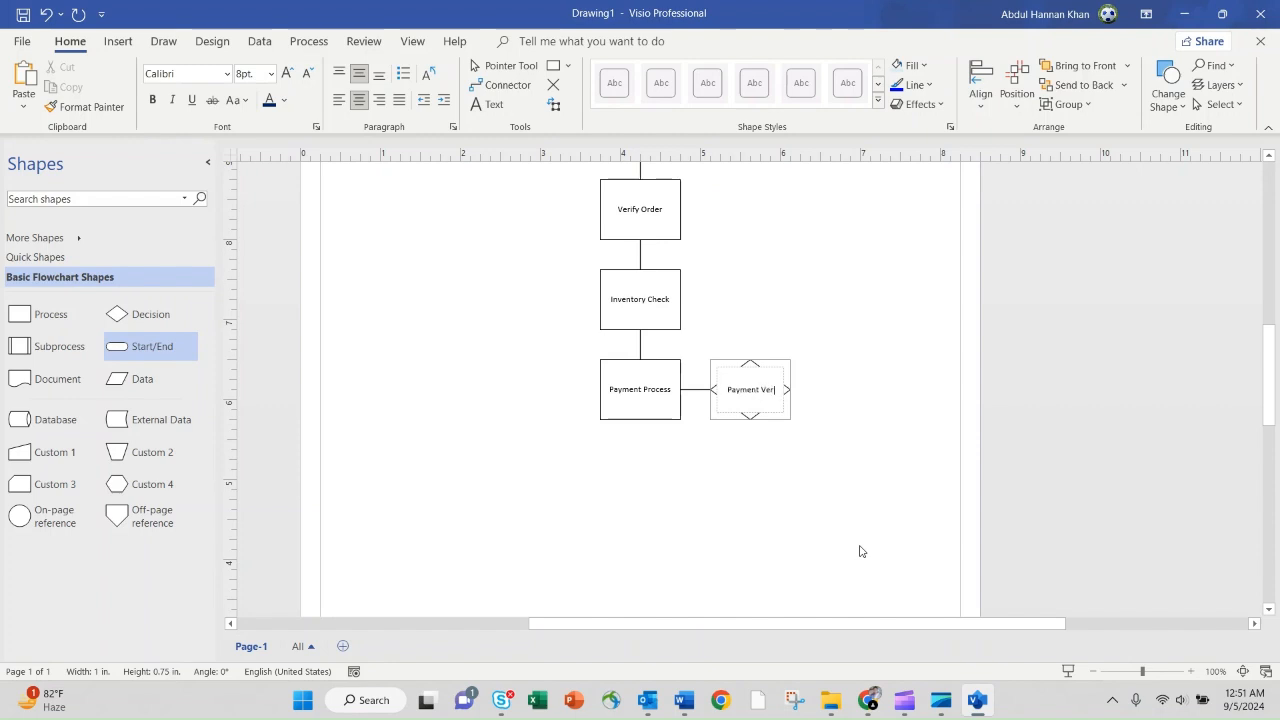
{"action": "type", "text": "ified"}
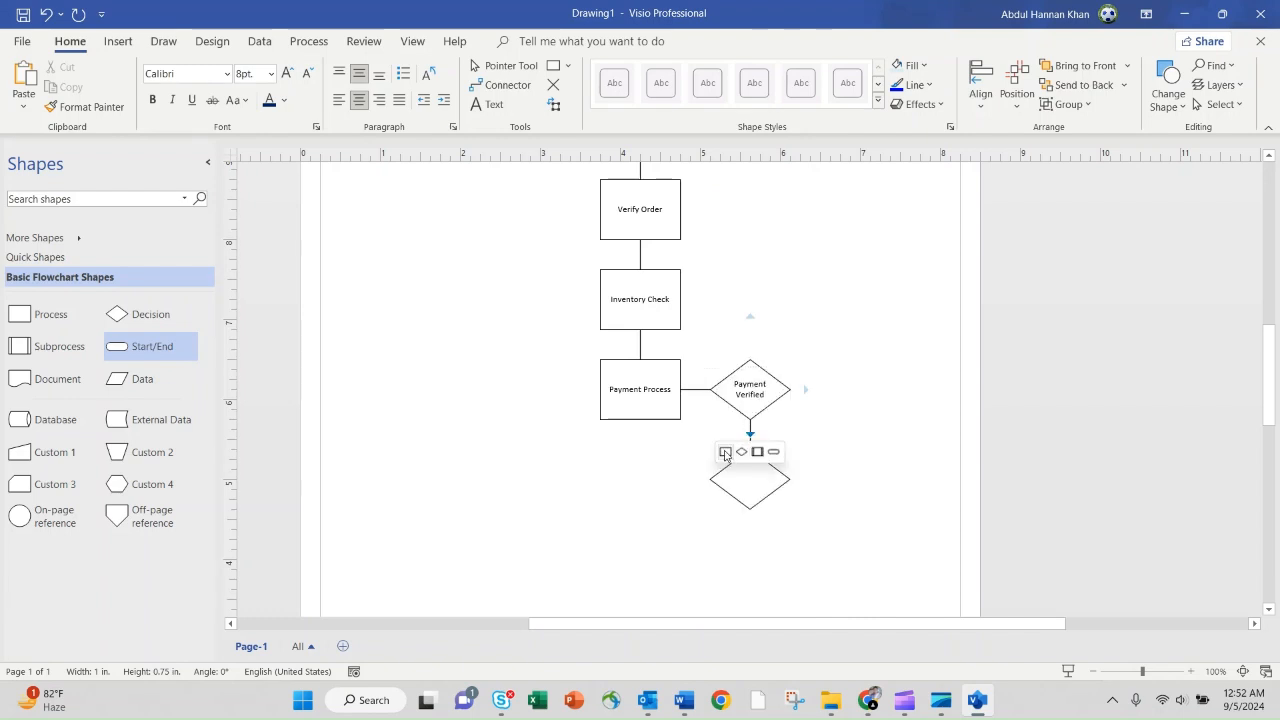
Step: Add a connected Process shape below the Payment Verified decision and label the connector between them "Yes"
{"action": "left_click", "coordinate": [726, 456]}
{"action": "scroll", "coordinate": [747, 449], "scroll_direction": "down", "scroll_amount": 1}
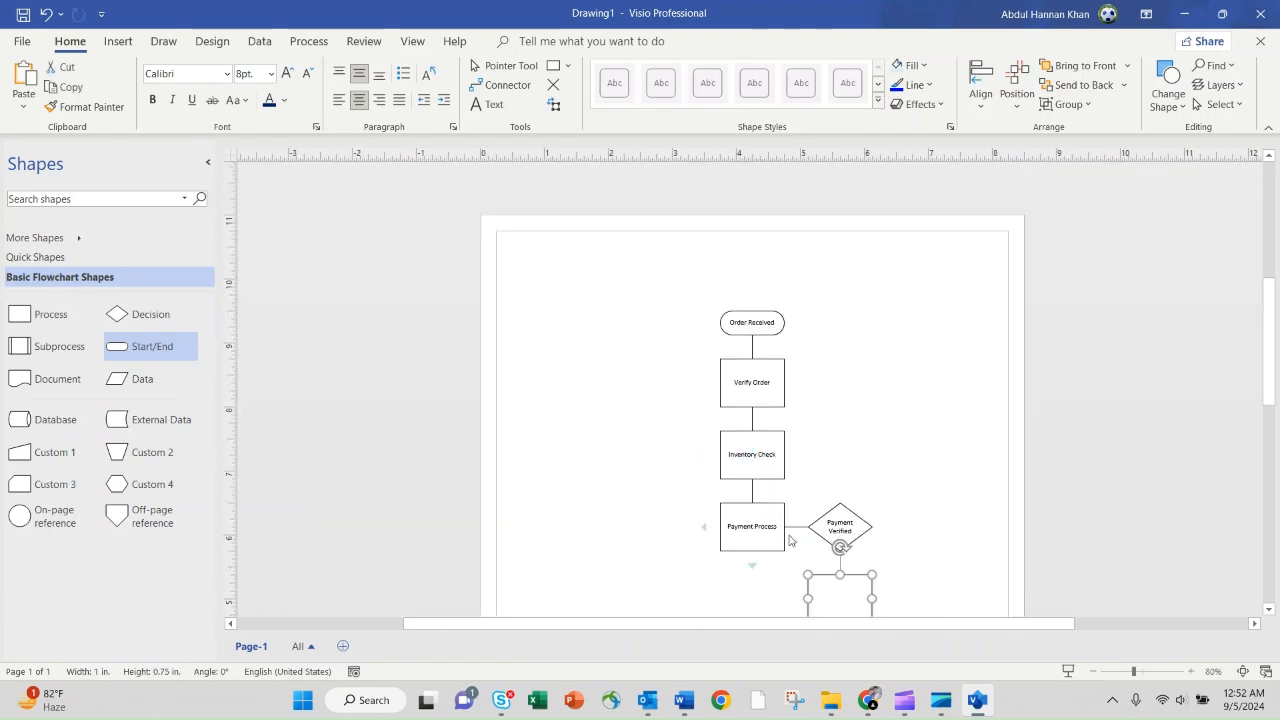
{"action": "left_click", "coordinate": [840, 563]}
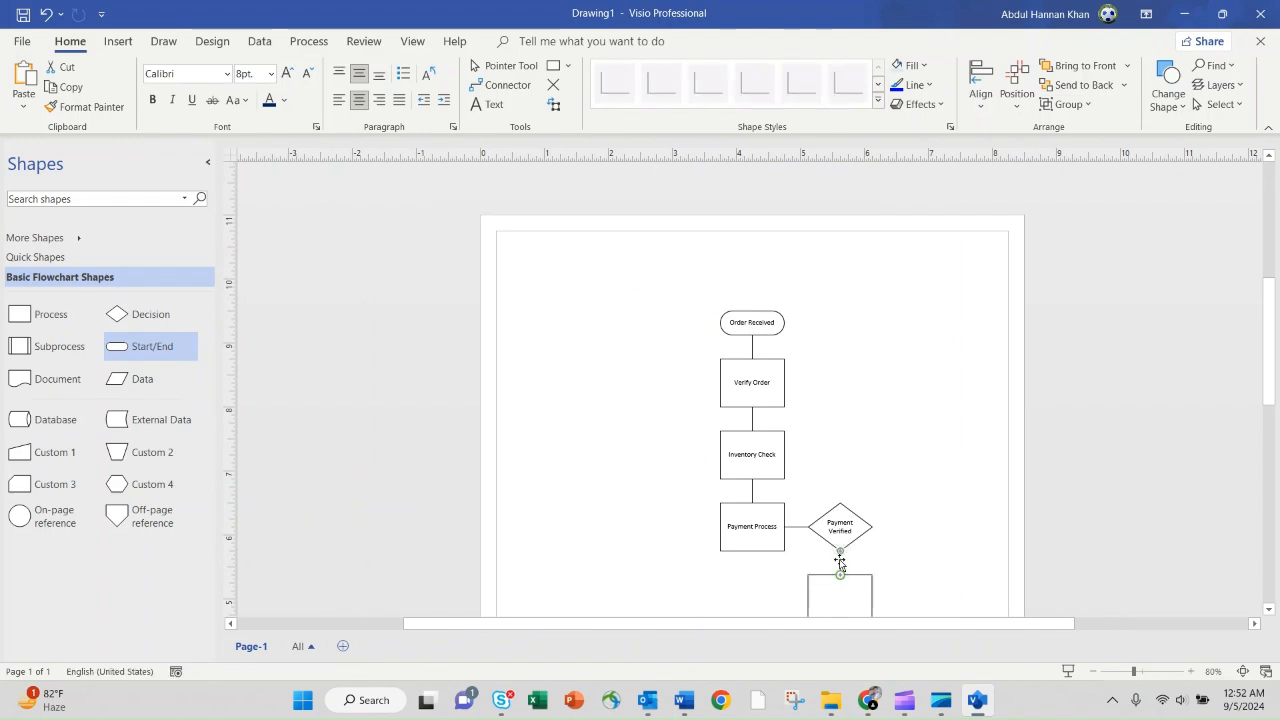
{"action": "type", "text": "Yes"}
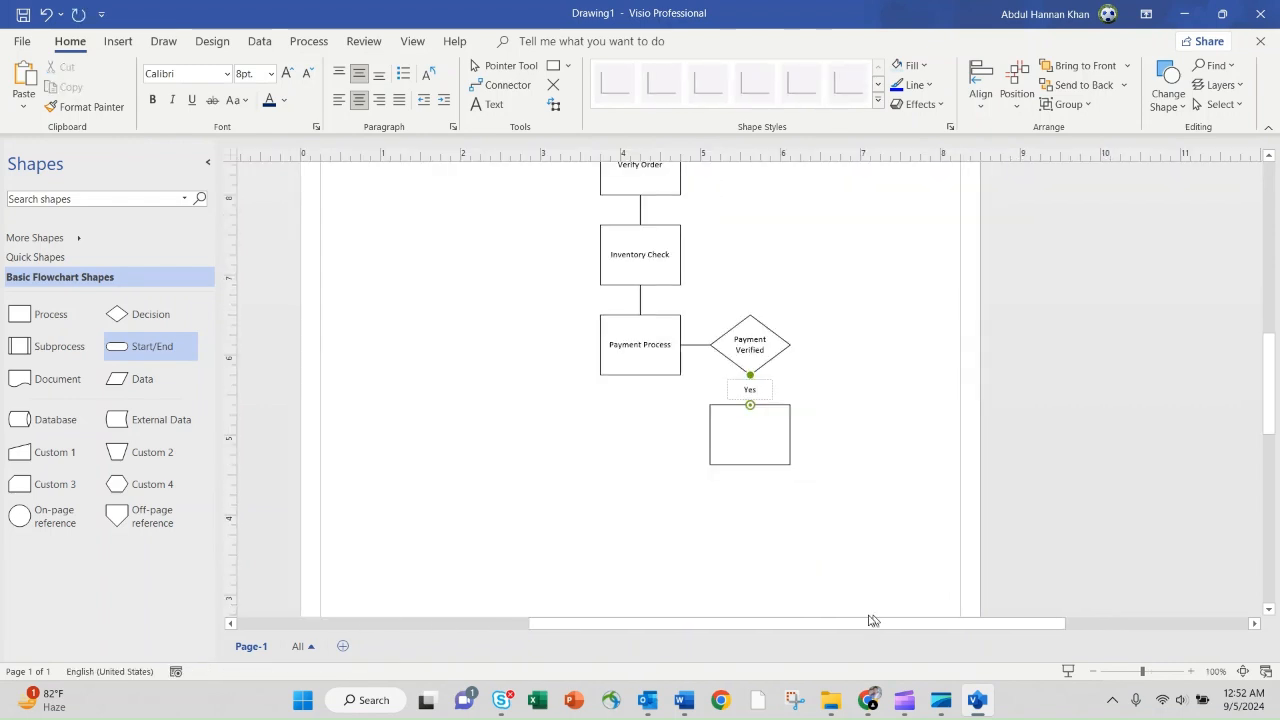
Step: Label the empty process box below Payment Verified "Order Packed"
{"action": "left_click", "coordinate": [760, 463]}
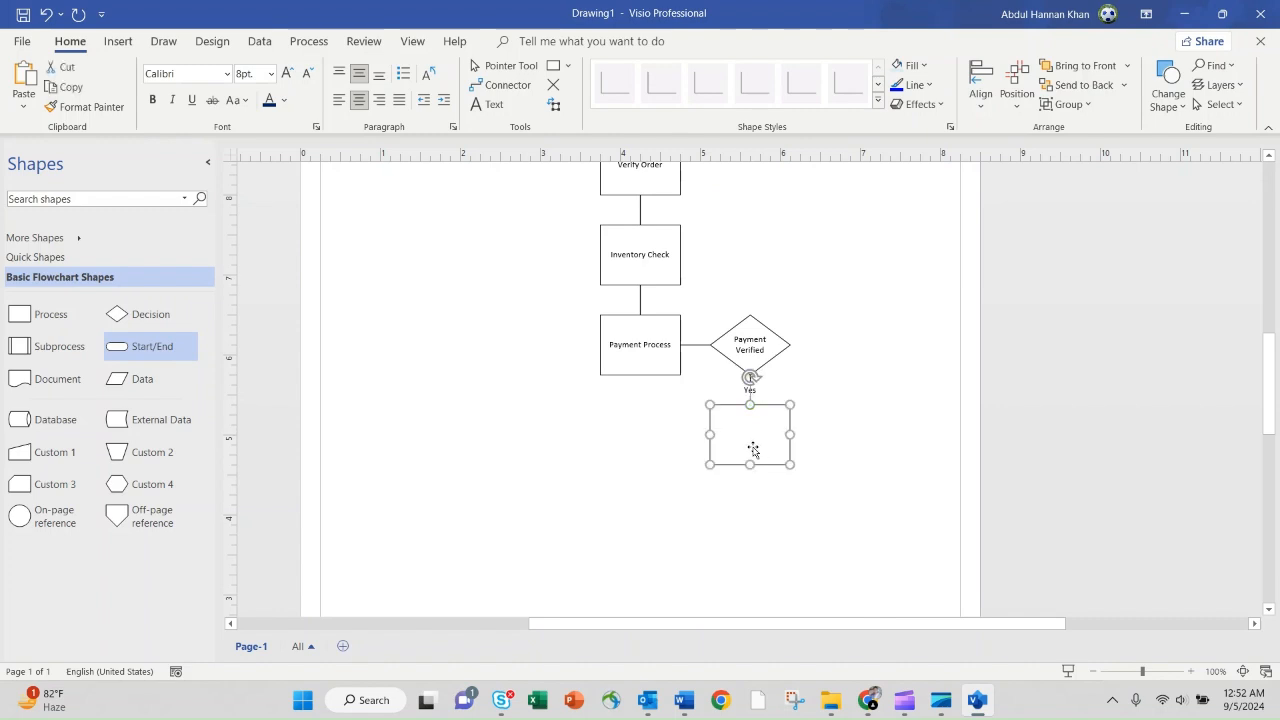
{"action": "type", "text": "o"}
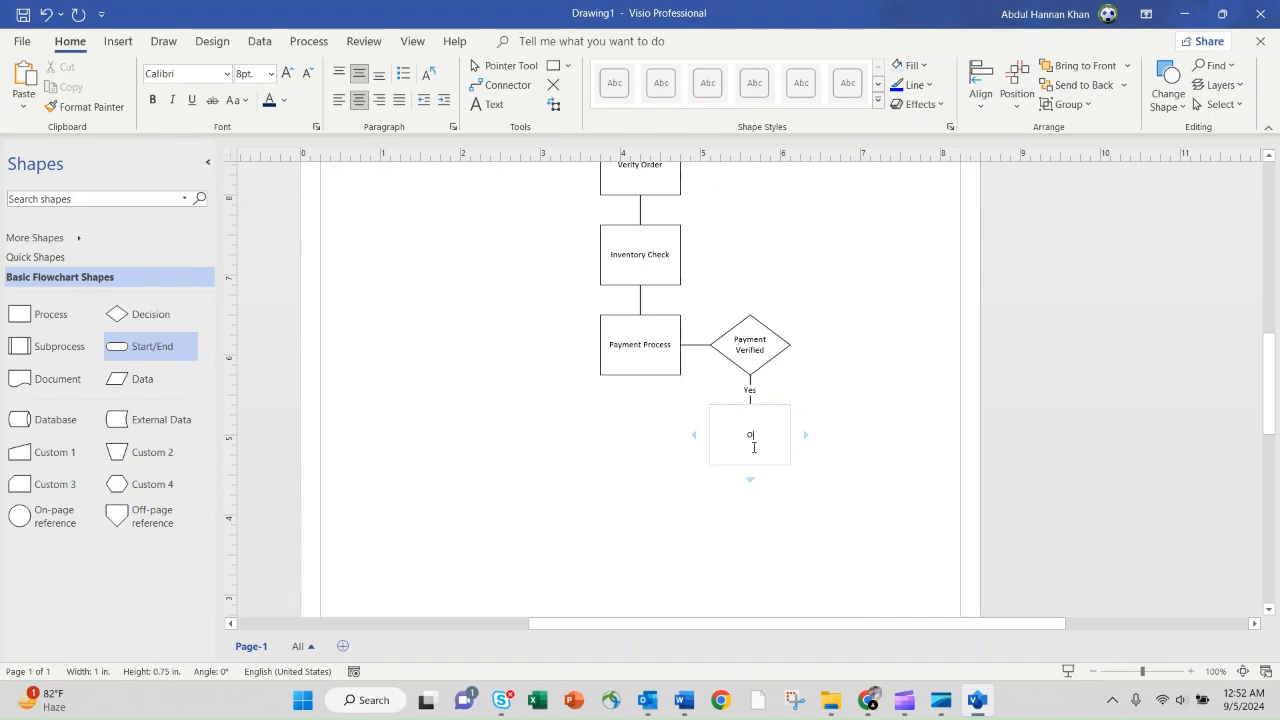
{"action": "type", "text": "rder Packed"}
Step: Add a connected Start/End shape below Order Packed and label it "Order Dispatched"
{"action": "mouse_move", "coordinate": [751, 480]}
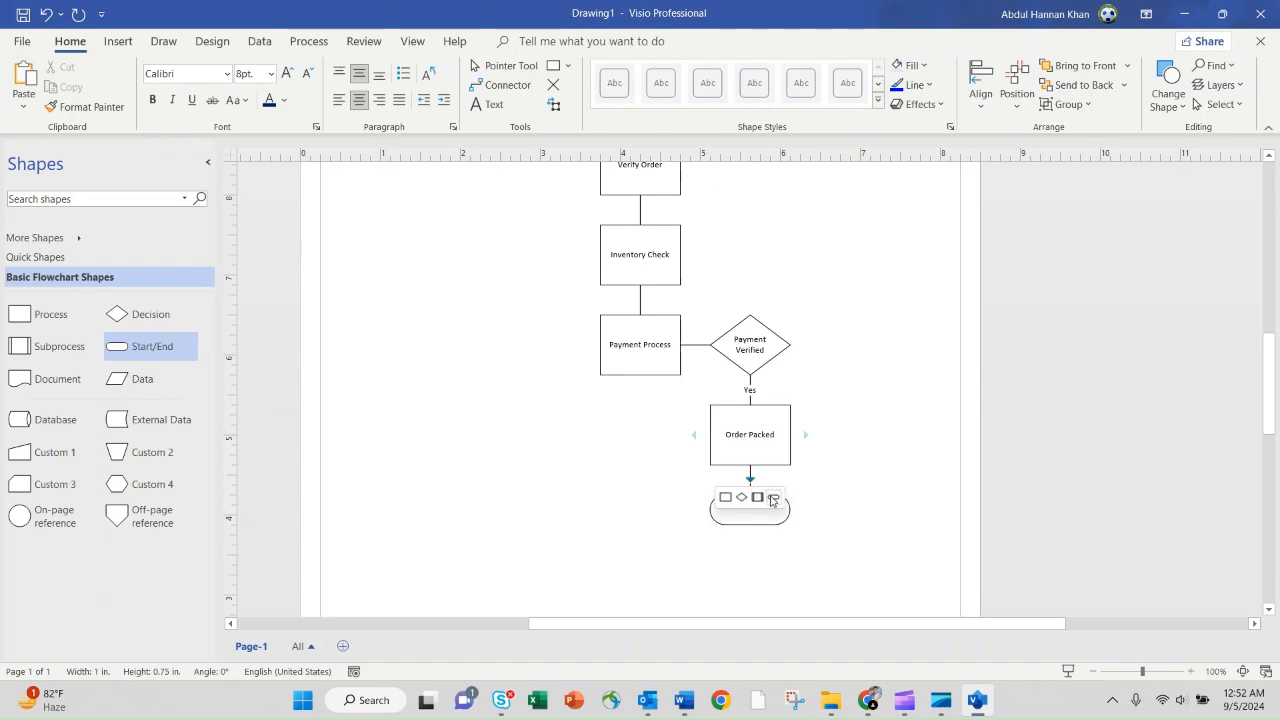
{"action": "left_click", "coordinate": [773, 500]}
{"action": "type", "text": "Order Dis"}
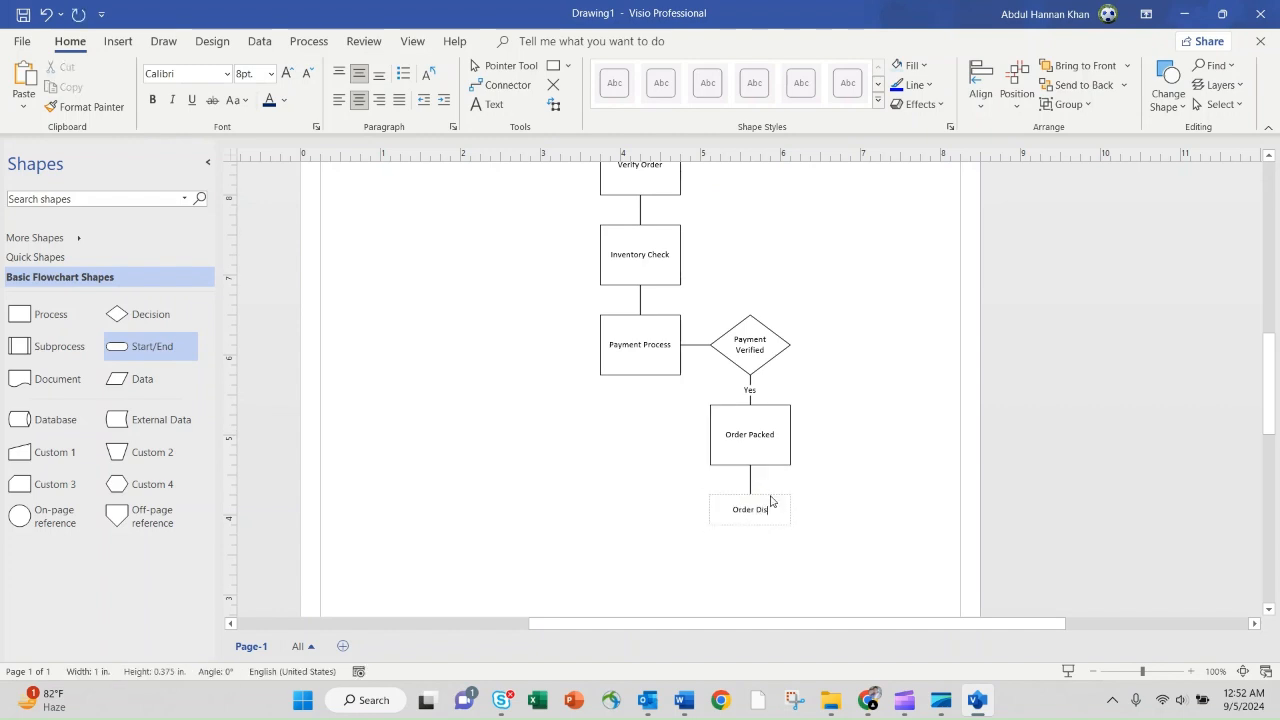
{"action": "type", "text": "patched"}
{"action": "left_click", "coordinate": [827, 551]}
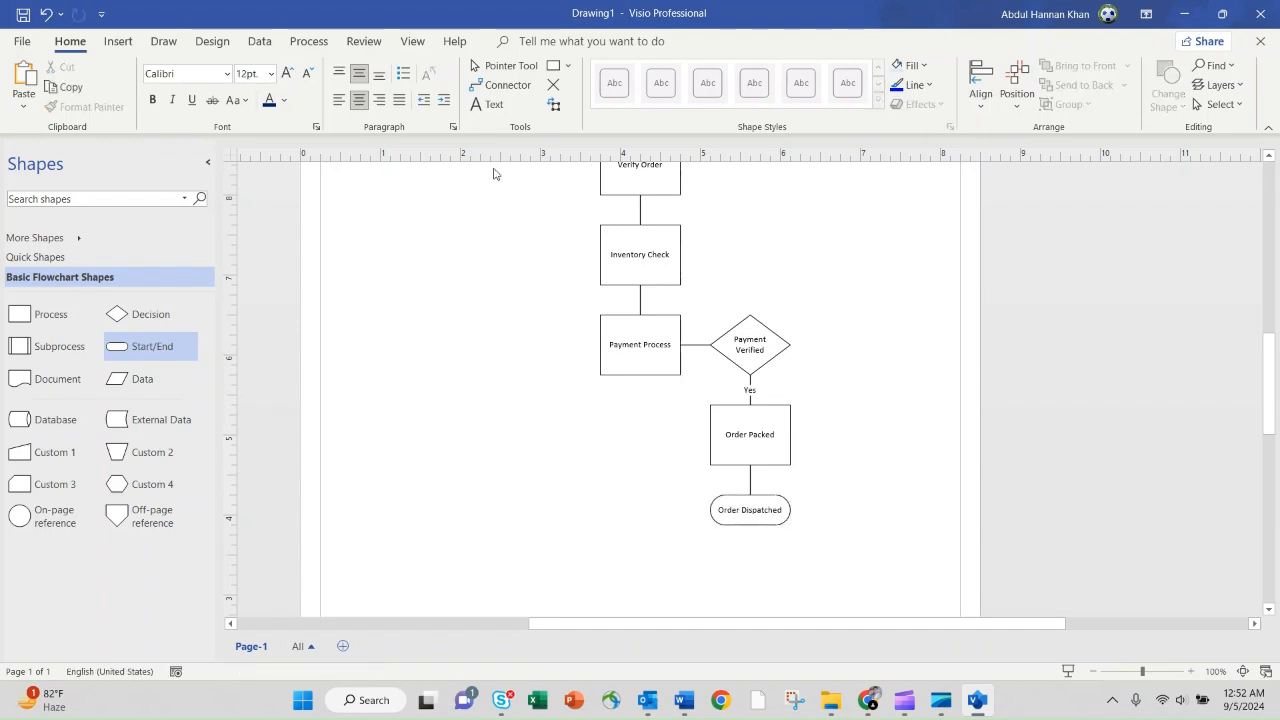
Step: Draw a connector from the top point of the Payment Verified decision to the right side of Order Received
{"action": "left_click", "coordinate": [500, 86]}
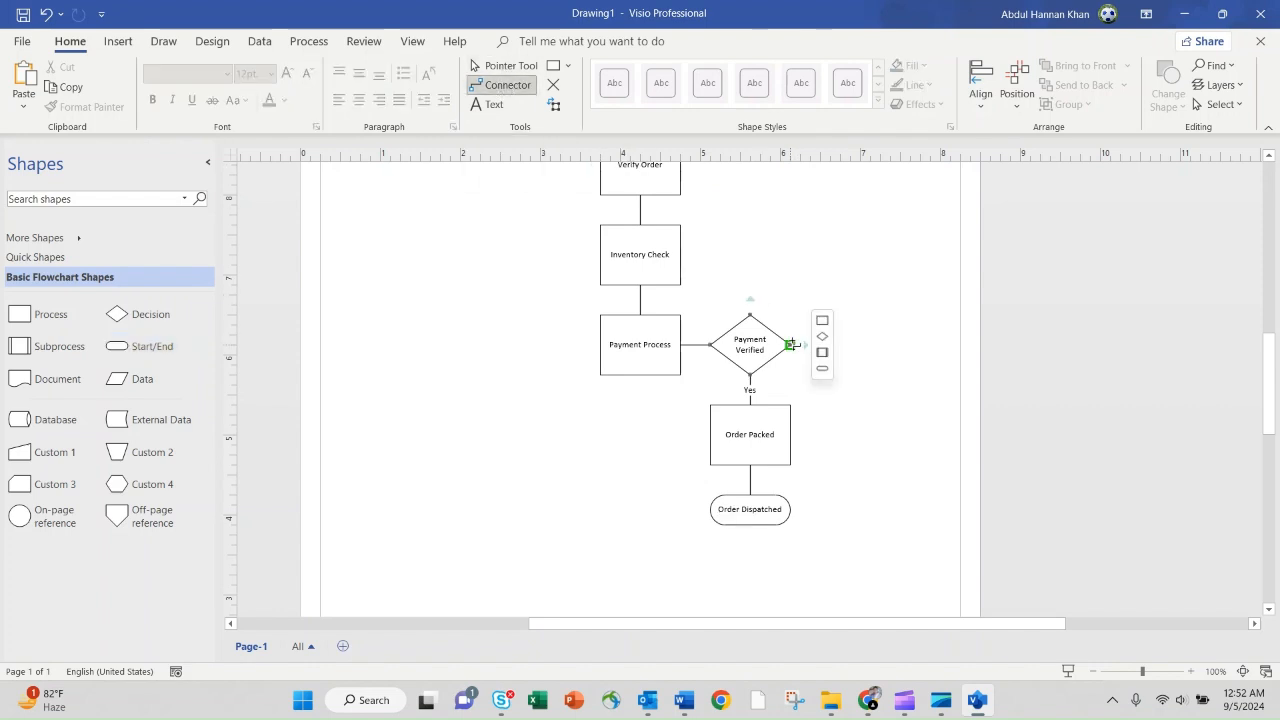
{"action": "left_click_drag", "start_coordinate": [750, 315], "coordinate": [750, 254]}
{"action": "left_click_drag", "start_coordinate": [751, 210], "coordinate": [742, 135]}
{"action": "left_click_drag", "start_coordinate": [750, 178], "coordinate": [741, 178]}
{"action": "scroll", "coordinate": [741, 179], "scroll_direction": "up", "scroll_amount": 5}
{"action": "scroll", "coordinate": [741, 179], "scroll_direction": "down", "scroll_amount": 5}
{"action": "mouse_move", "coordinate": [742, 390]}
{"action": "left_mouse_down"}
{"action": "mouse_move", "coordinate": [686, 343]}
{"action": "mouse_move", "coordinate": [740, 381]}
{"action": "left_mouse_up"}
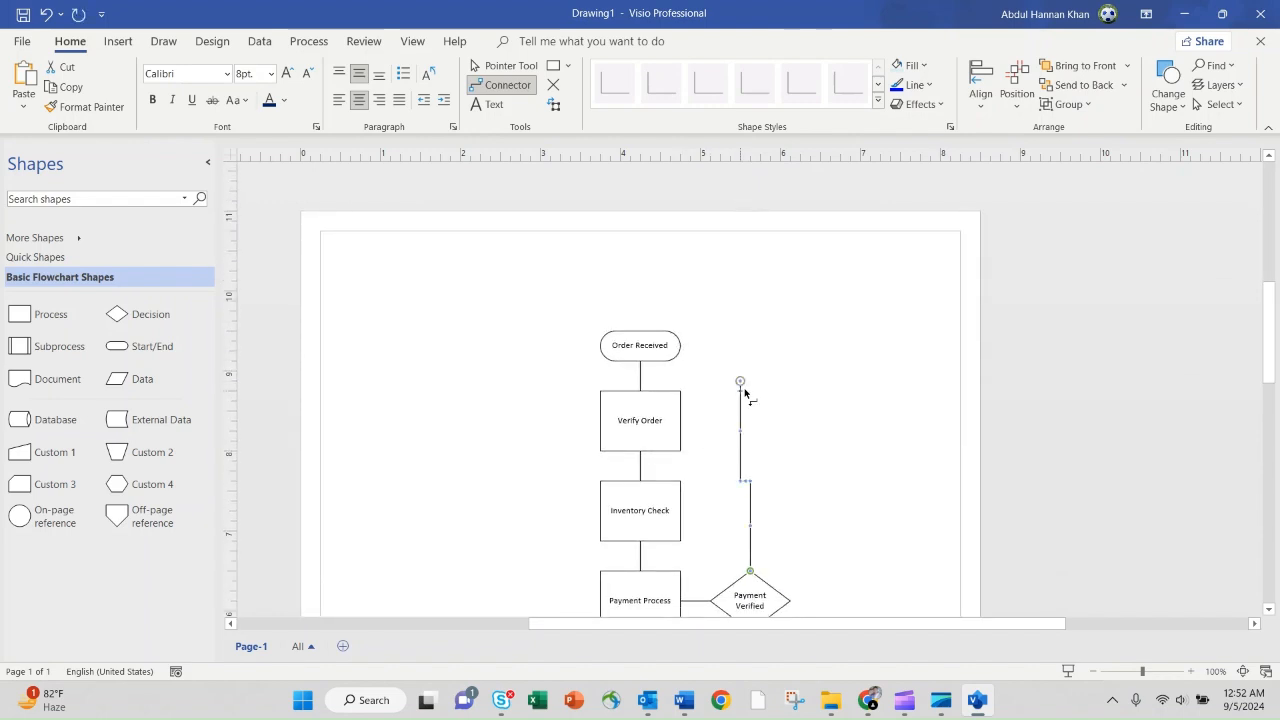
{"action": "left_click_drag", "start_coordinate": [704, 331], "coordinate": [680, 346]}
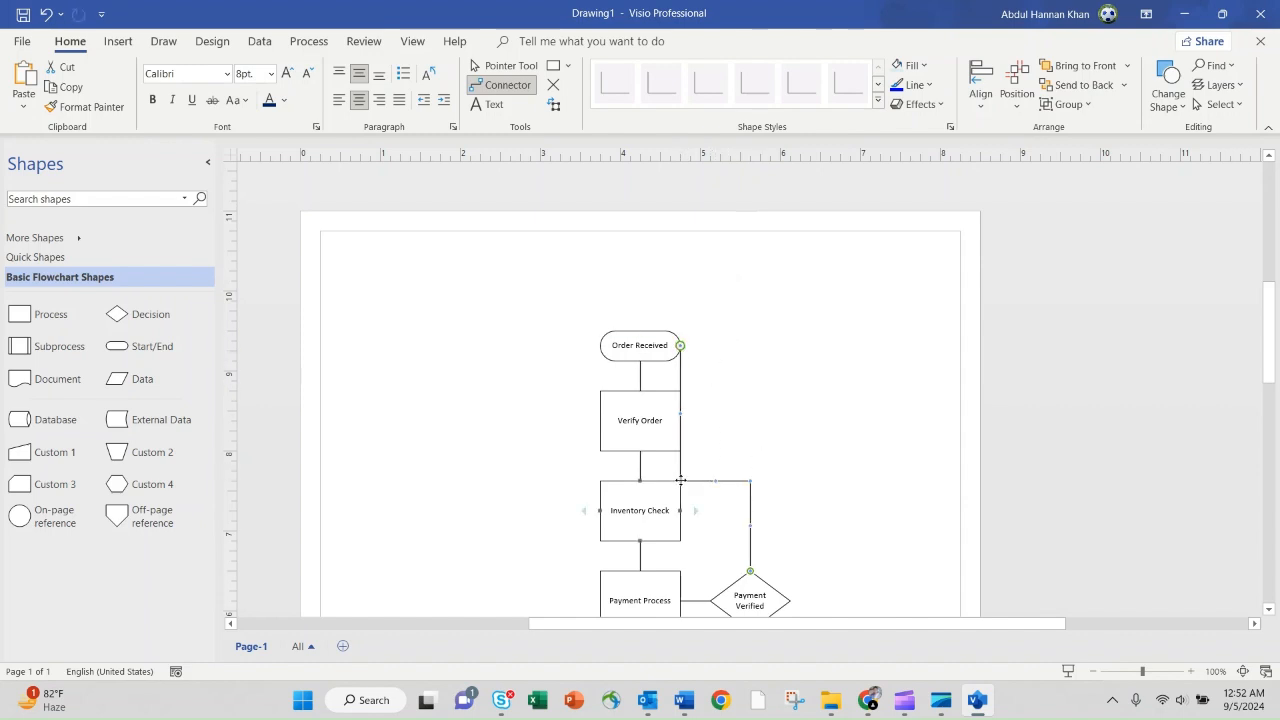
Step: Reroute the connector between Payment Verified and Order Received so it rises straight from the decision and turns horizontally into Order Received
{"action": "left_click_drag", "start_coordinate": [681, 479], "coordinate": [743, 348]}
{"action": "left_click_drag", "start_coordinate": [747, 450], "coordinate": [749, 410]}
{"action": "left_click_drag", "start_coordinate": [681, 378], "coordinate": [744, 341]}
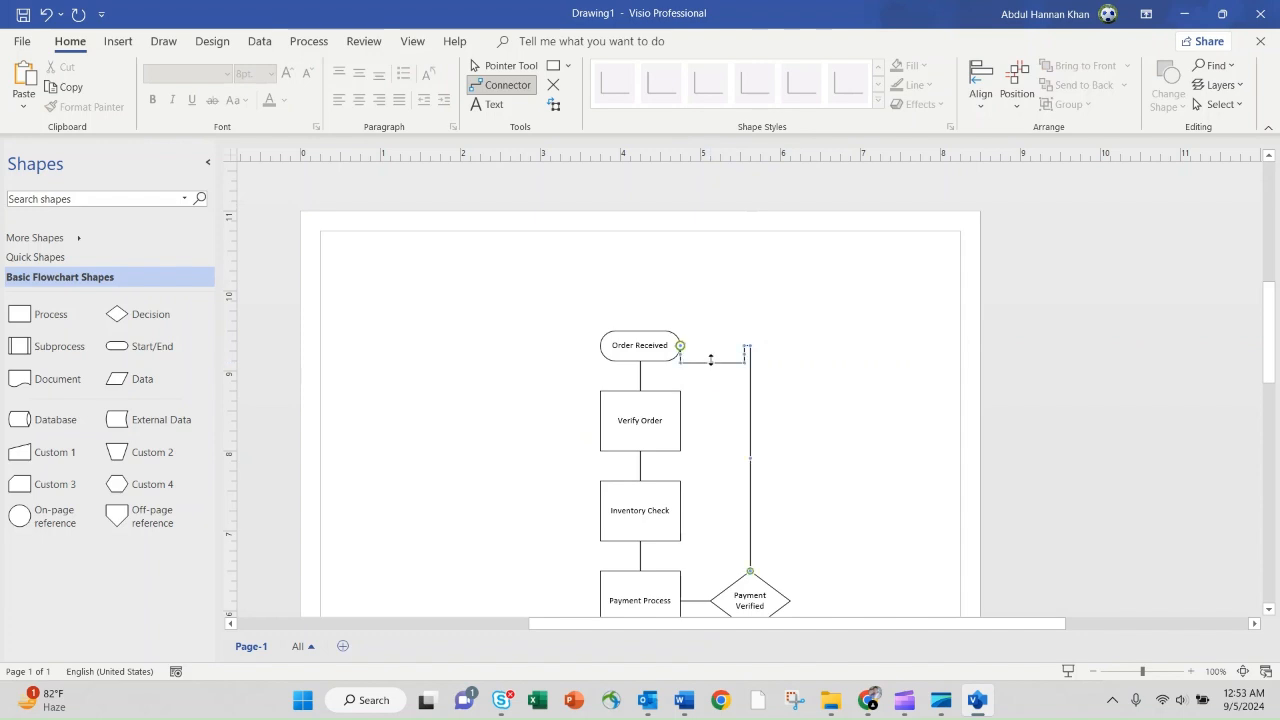
{"action": "left_click_drag", "start_coordinate": [711, 352], "coordinate": [711, 345]}
Step: Label the loop-back connector from Payment Verified to Order Received "No"
{"action": "left_click", "coordinate": [750, 455]}
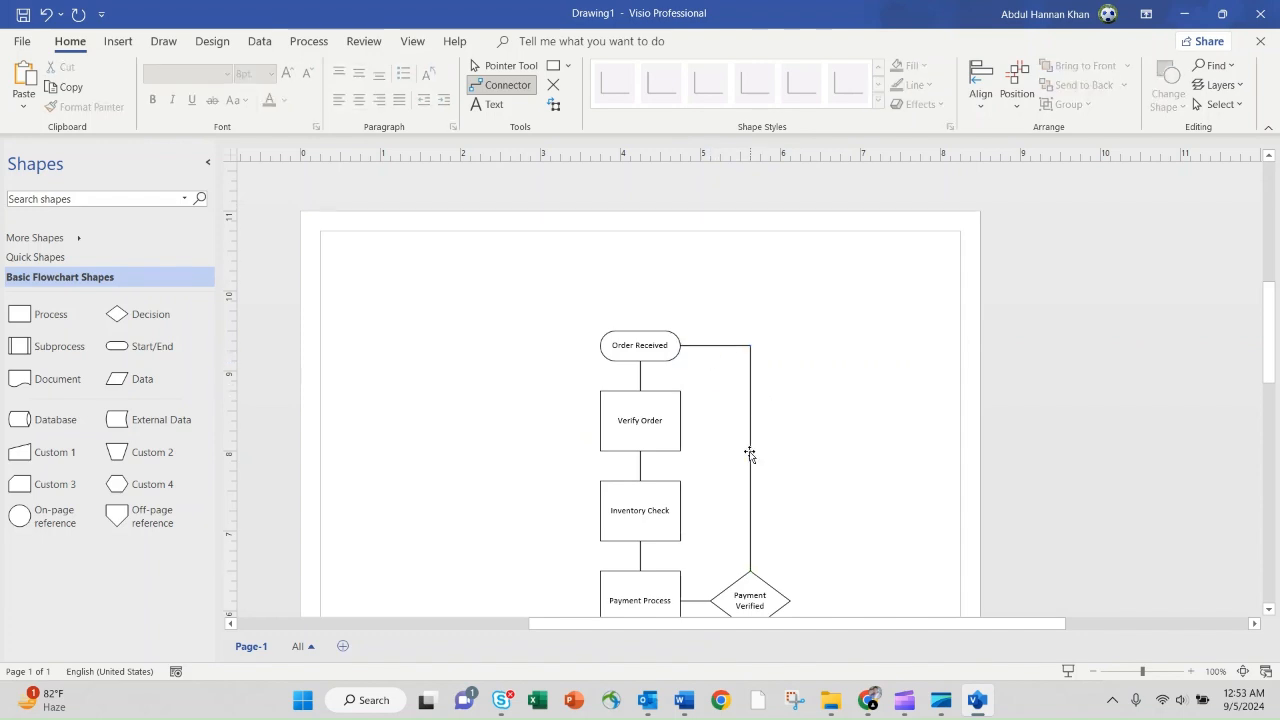
{"action": "left_click", "coordinate": [750, 455]}
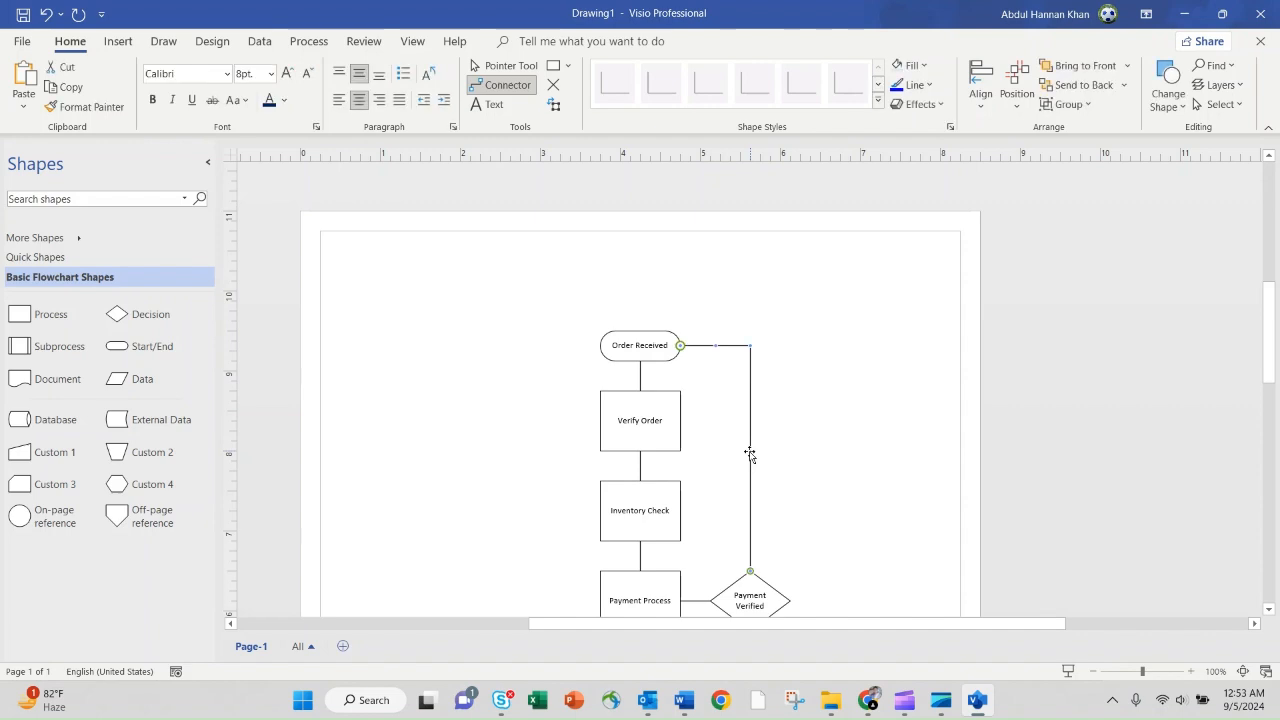
{"action": "type", "text": "No"}
{"action": "left_click", "coordinate": [820, 520]}
{"action": "scroll", "coordinate": [820, 520], "scroll_direction": "down", "scroll_amount": 5}
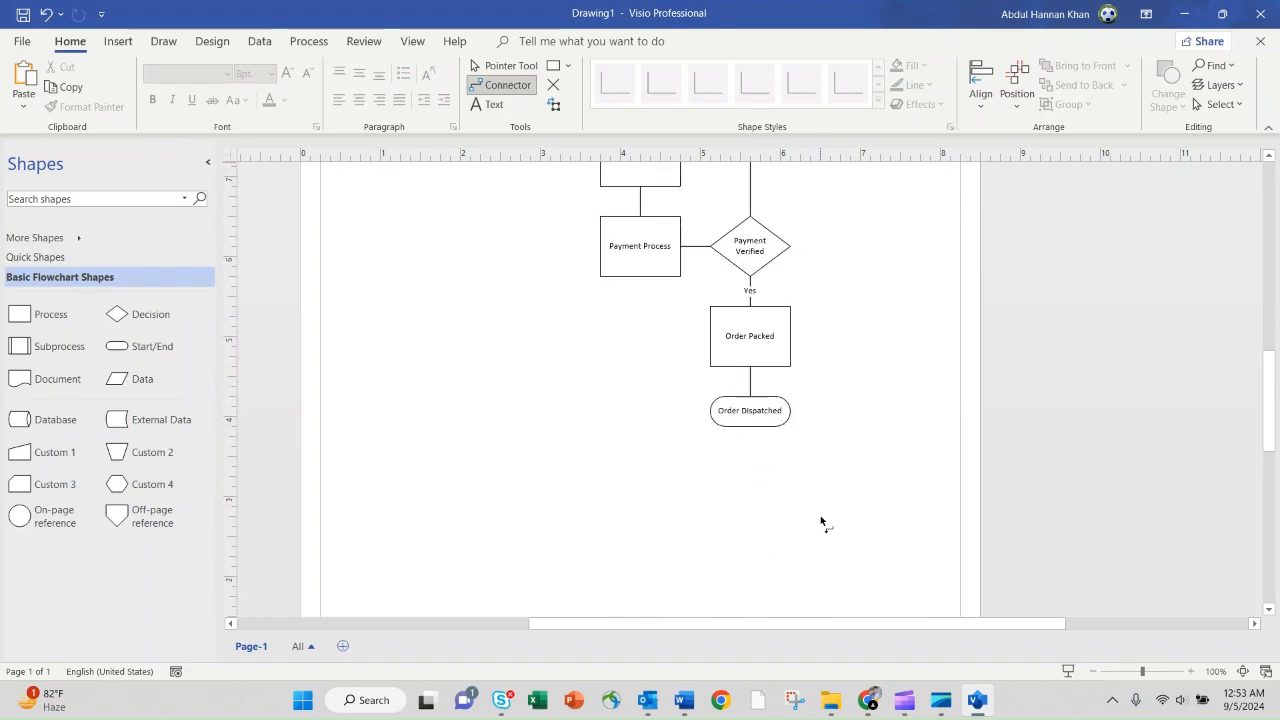
{"action": "scroll", "coordinate": [820, 520], "scroll_direction": "up", "scroll_amount": 5}
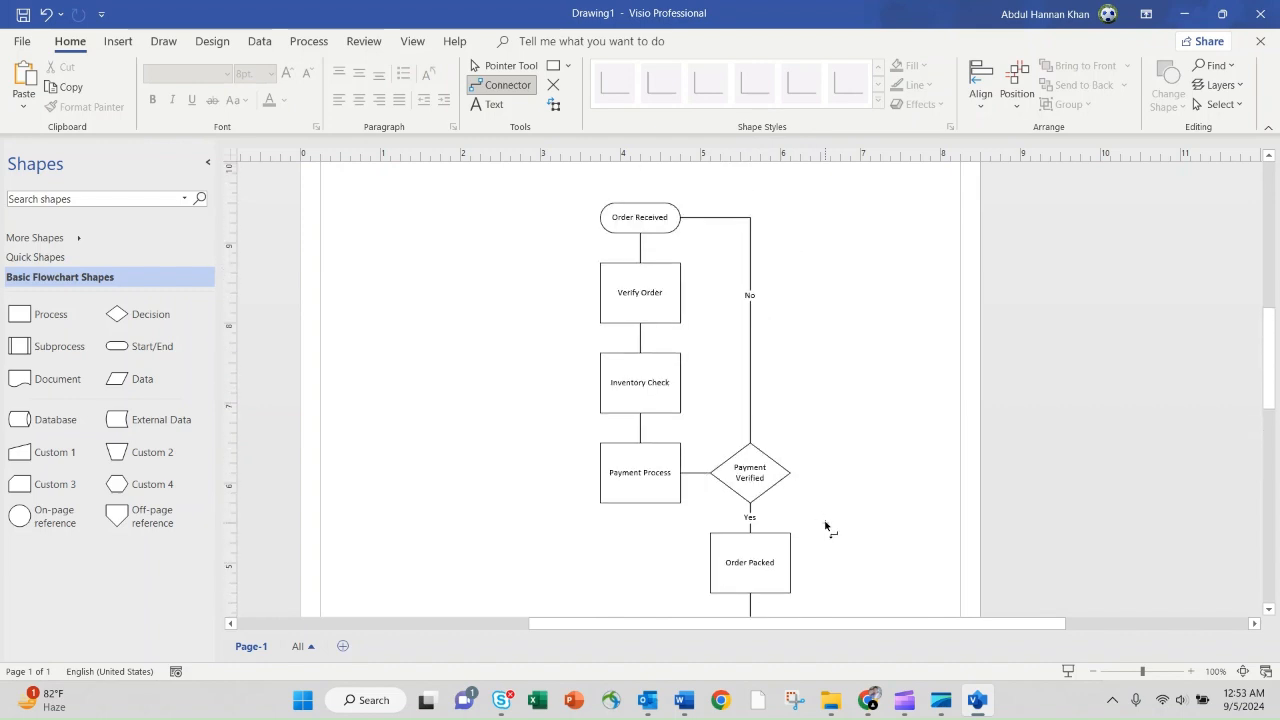
Step: Select the entire flowchart and move it left so it sits centred across the page width
{"action": "left_click", "coordinate": [1098, 675]}
{"action": "left_click", "coordinate": [1095, 672]}
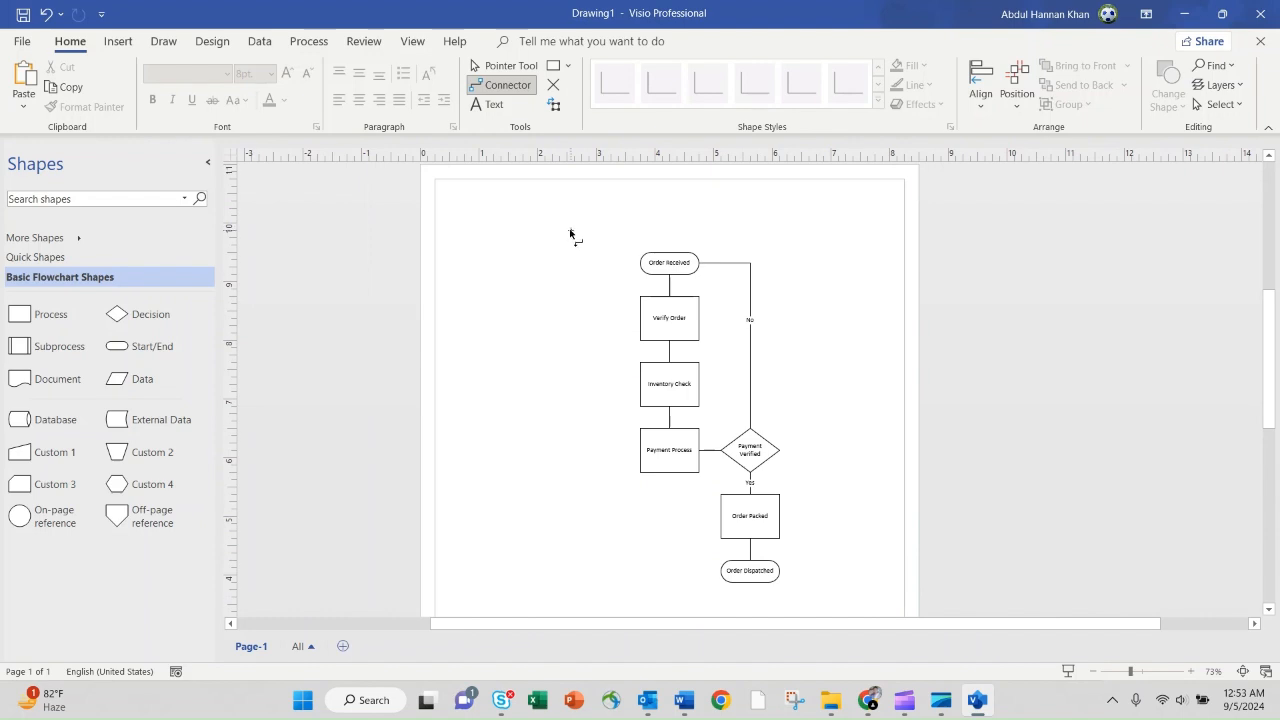
{"action": "left_click", "coordinate": [505, 65]}
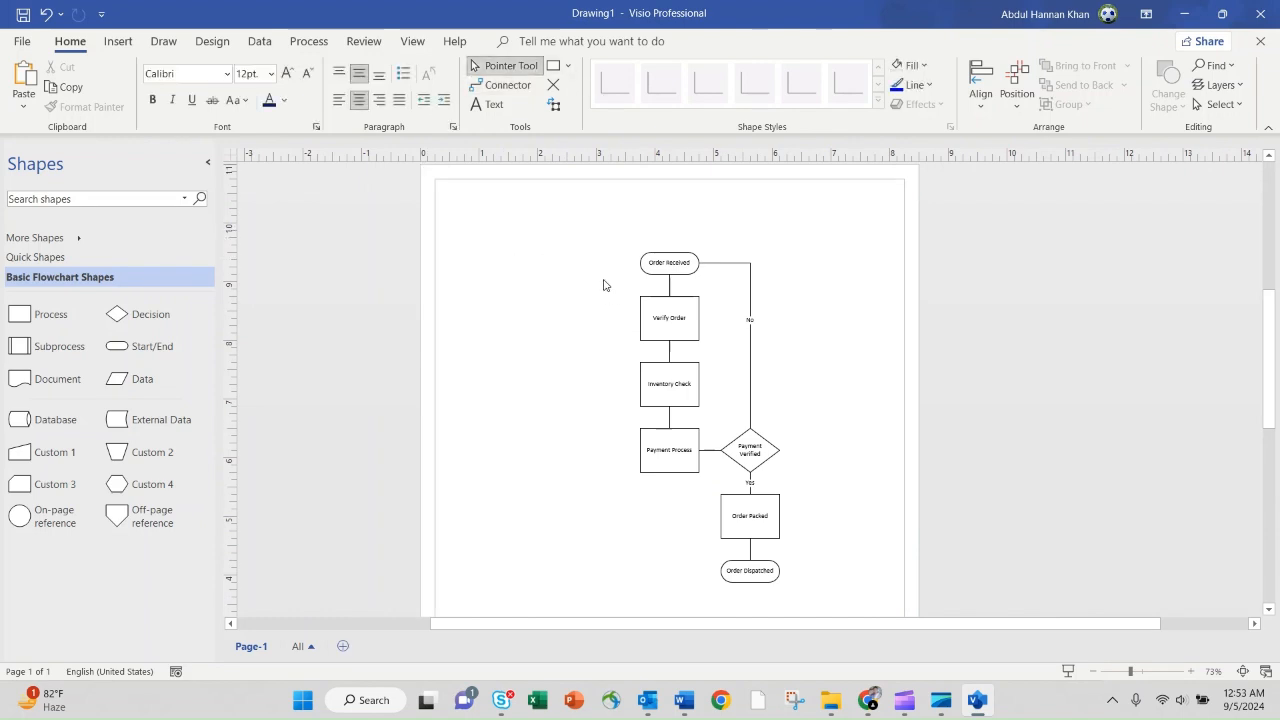
{"action": "left_click_drag", "start_coordinate": [587, 235], "coordinate": [849, 610]}
{"action": "mouse_move", "coordinate": [765, 515]}
{"action": "left_mouse_down"}
{"action": "mouse_move", "coordinate": [714, 508]}
{"action": "mouse_move", "coordinate": [746, 508]}
{"action": "left_mouse_up"}
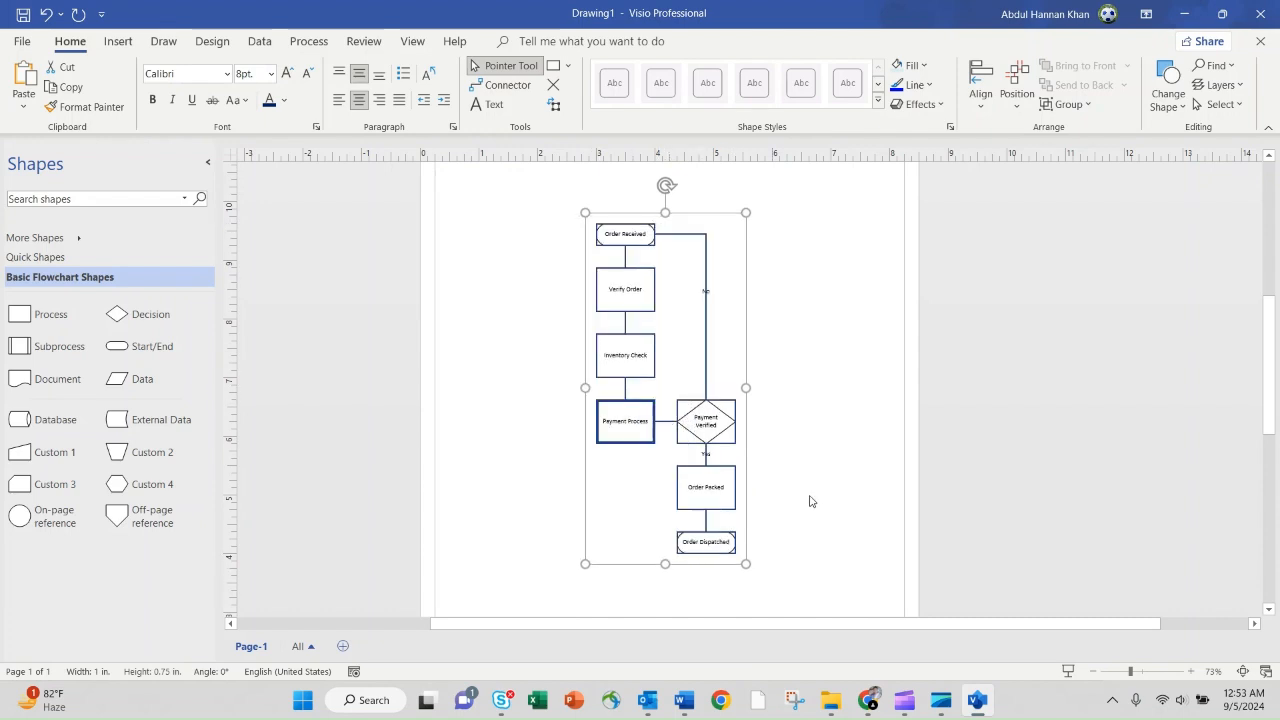
{"action": "scroll", "coordinate": [811, 501], "scroll_direction": "up", "scroll_amount": 3}
{"action": "scroll", "coordinate": [811, 501], "scroll_direction": "down", "scroll_amount": 2}
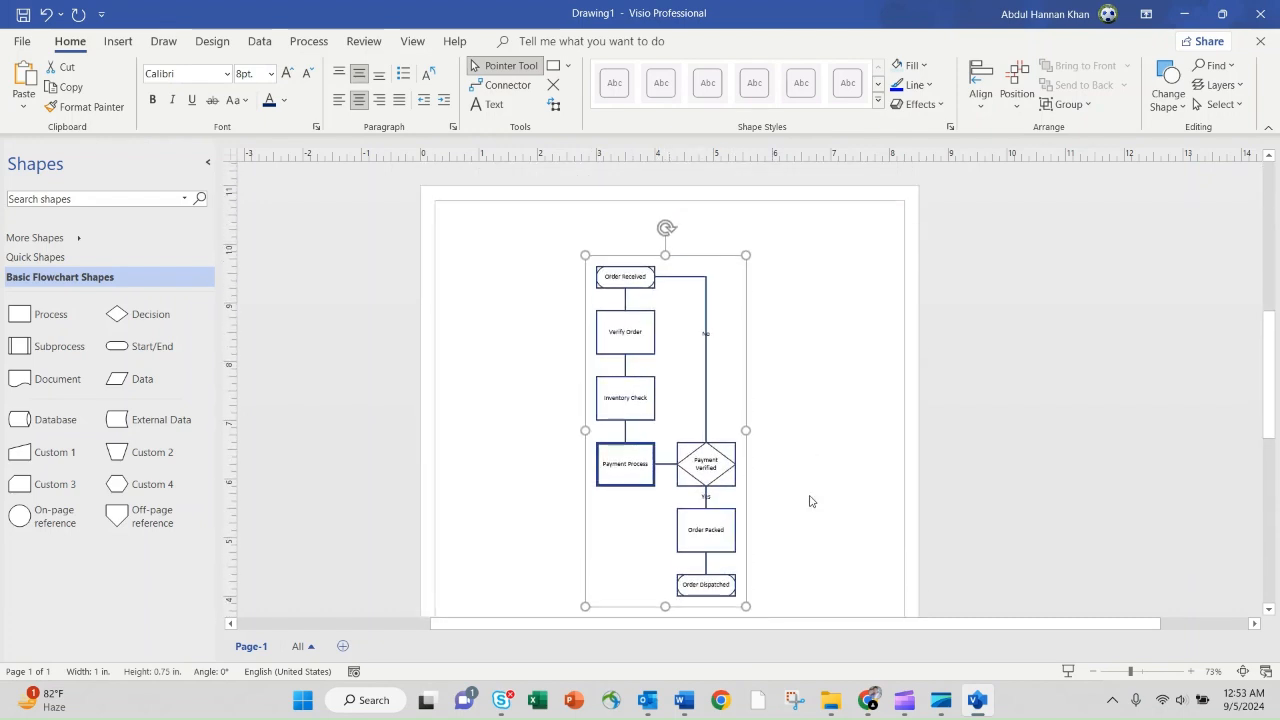
{"action": "left_click", "coordinate": [809, 346]}
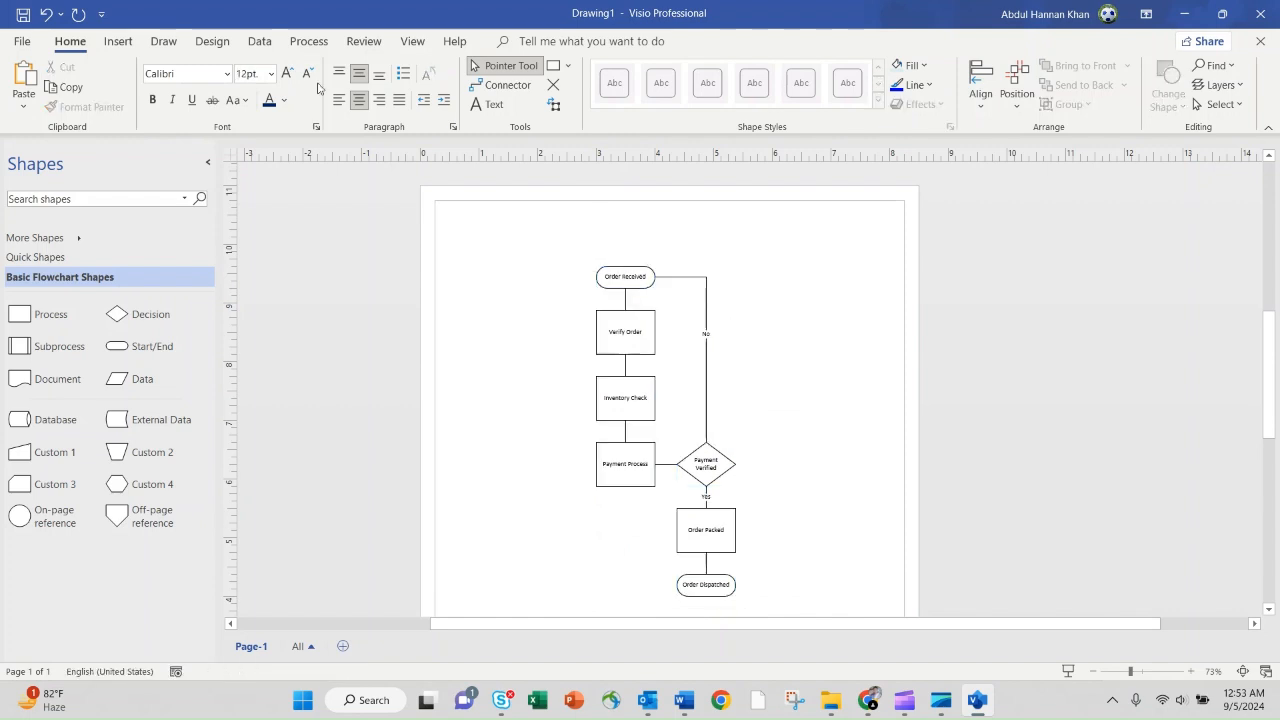
Step: Bring up the commands for inserting elements into the drawing
{"action": "left_click", "coordinate": [118, 41]}
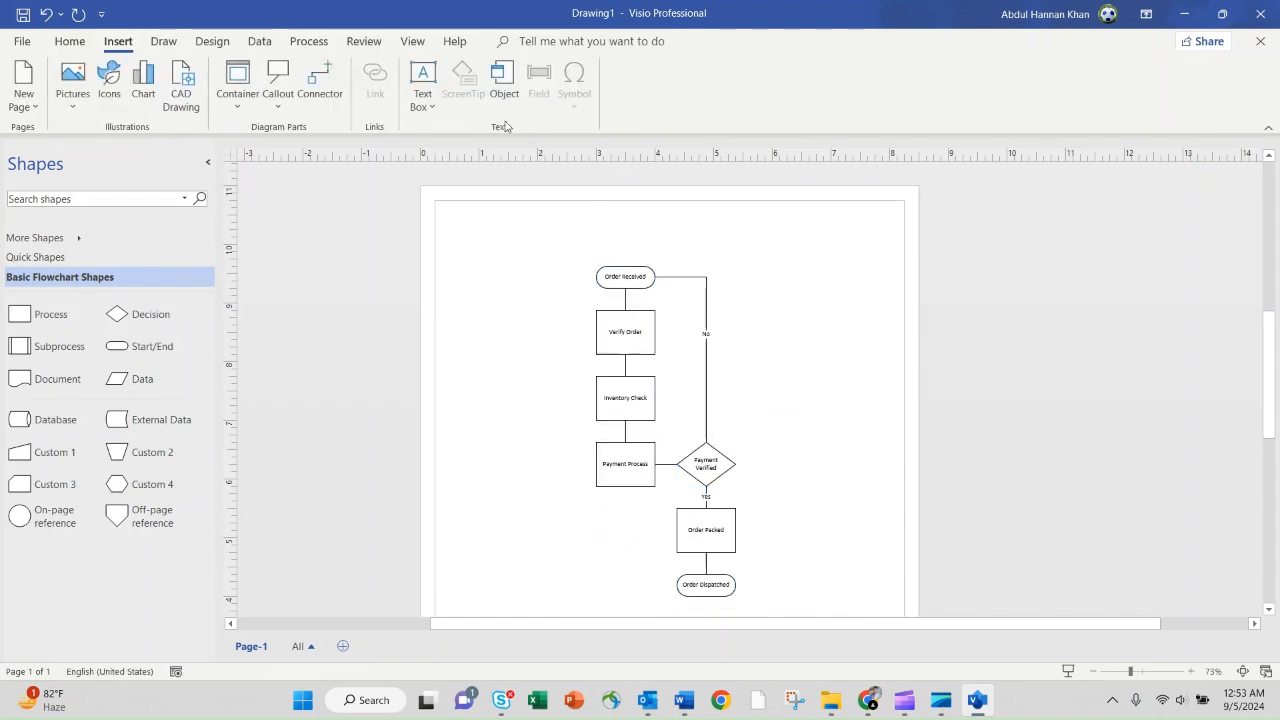